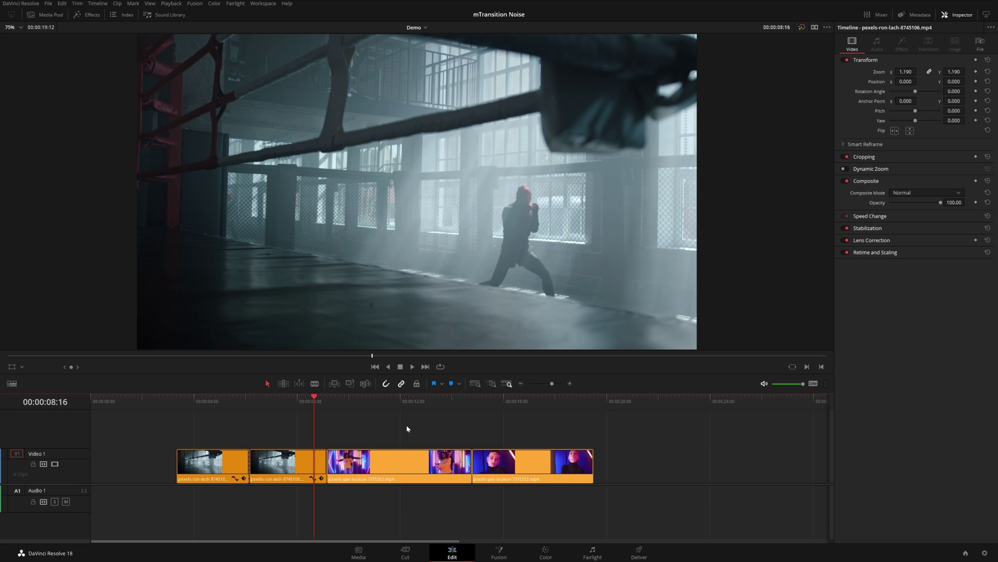
Show the MotionVFX mTransition Noise collection under Toolbox > Video Transitions in the Effects library
{"action": "left_click", "coordinate": [78, 16]}
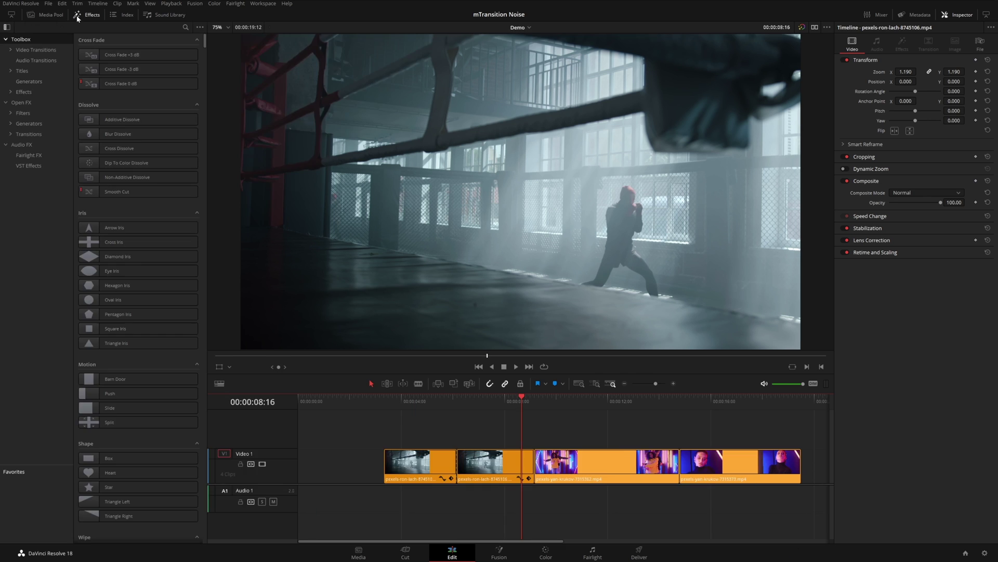
{"action": "left_click", "coordinate": [17, 50]}
{"action": "left_click", "coordinate": [15, 61]}
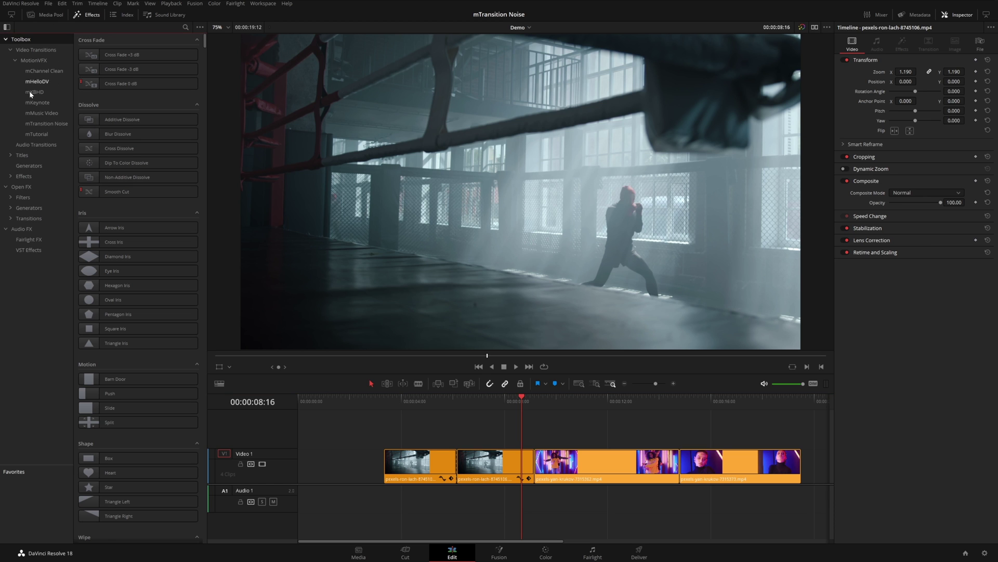
{"action": "left_click", "coordinate": [46, 124]}
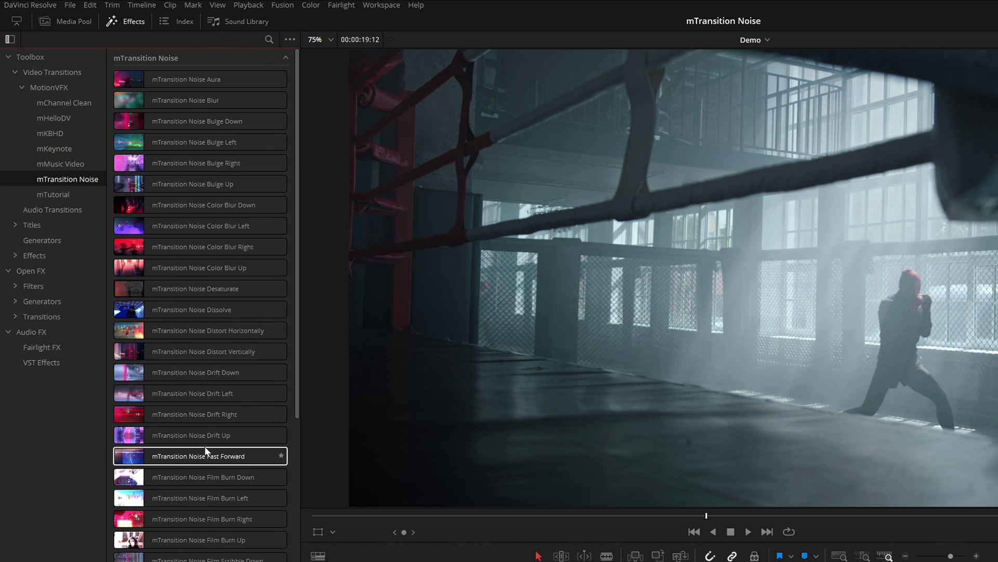
Enable Hover Scrub Preview for the transitions from the Effects options menu
{"action": "scroll", "coordinate": [299, 436], "scroll_direction": "down", "scroll_amount": 3}
{"action": "left_click_drag", "start_coordinate": [299, 436], "coordinate": [300, 559]}
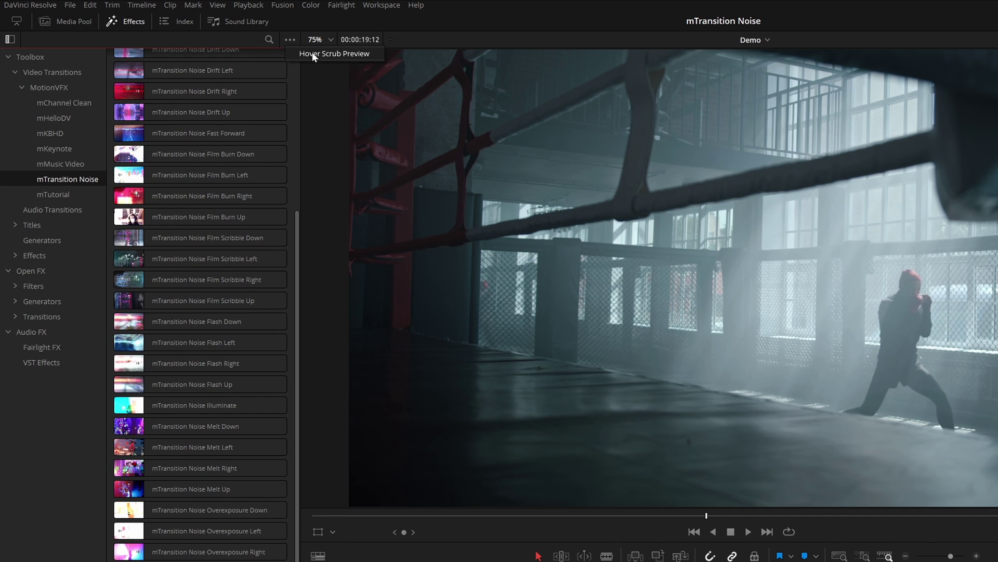
{"action": "left_click", "coordinate": [329, 52]}
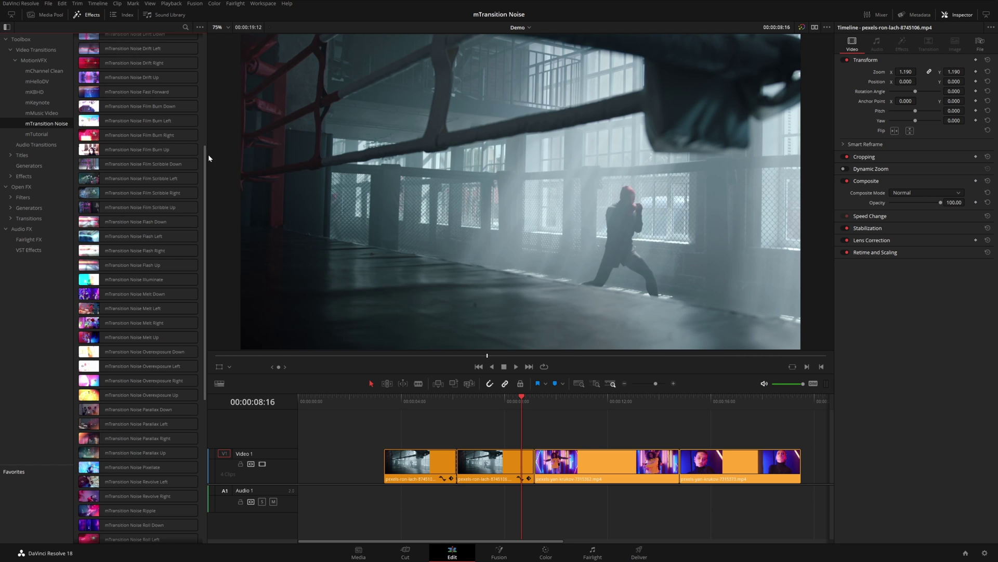
Try Color Blur Down on the clip 3/4 cut, then trim one second off clip 4's start
{"action": "left_click_drag", "start_coordinate": [208, 154], "coordinate": [195, 40]}
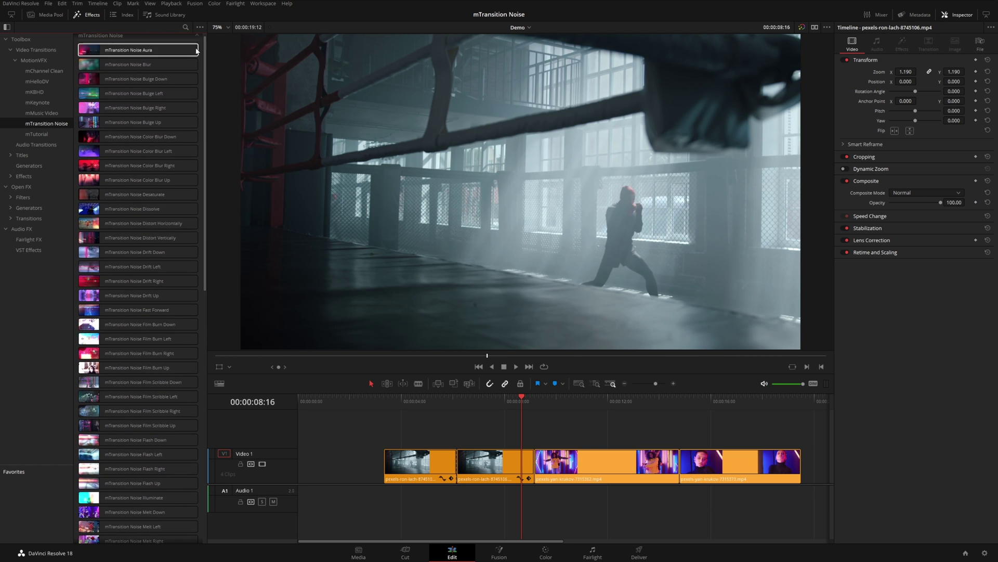
{"action": "left_click_drag", "start_coordinate": [139, 139], "coordinate": [537, 460]}
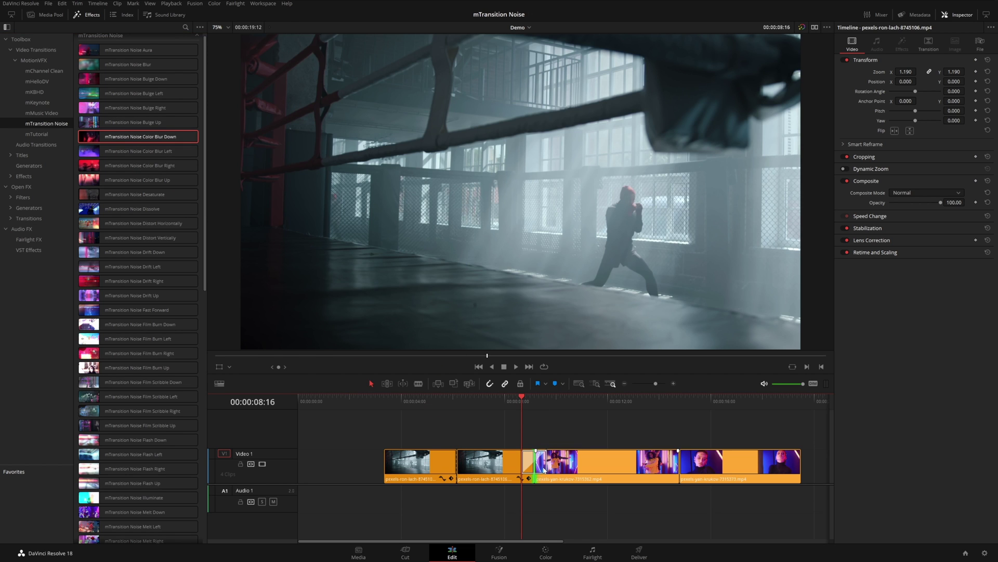
{"action": "left_click", "coordinate": [683, 465]}
{"action": "left_click", "coordinate": [684, 463]}
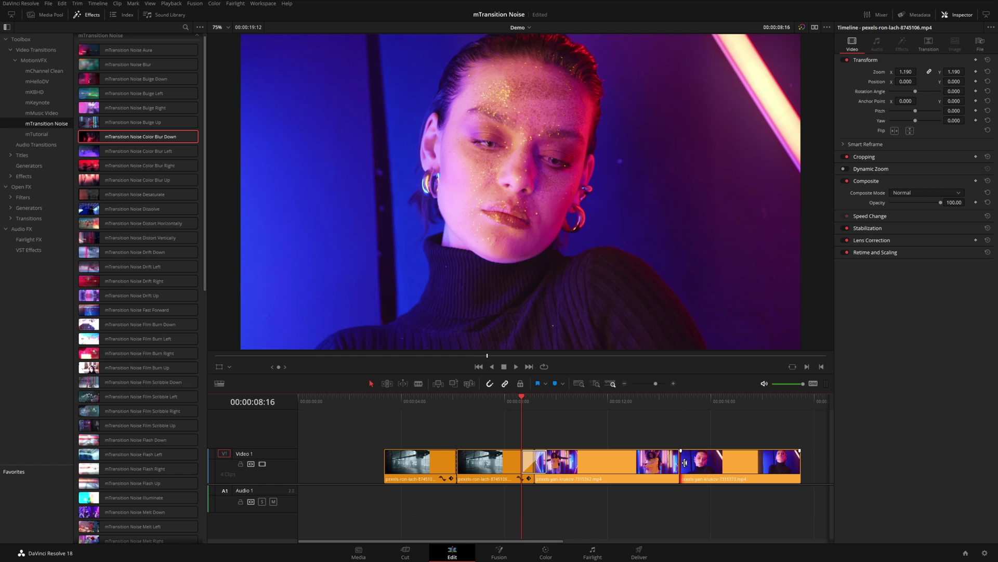
{"action": "left_click_drag", "start_coordinate": [149, 138], "coordinate": [681, 460]}
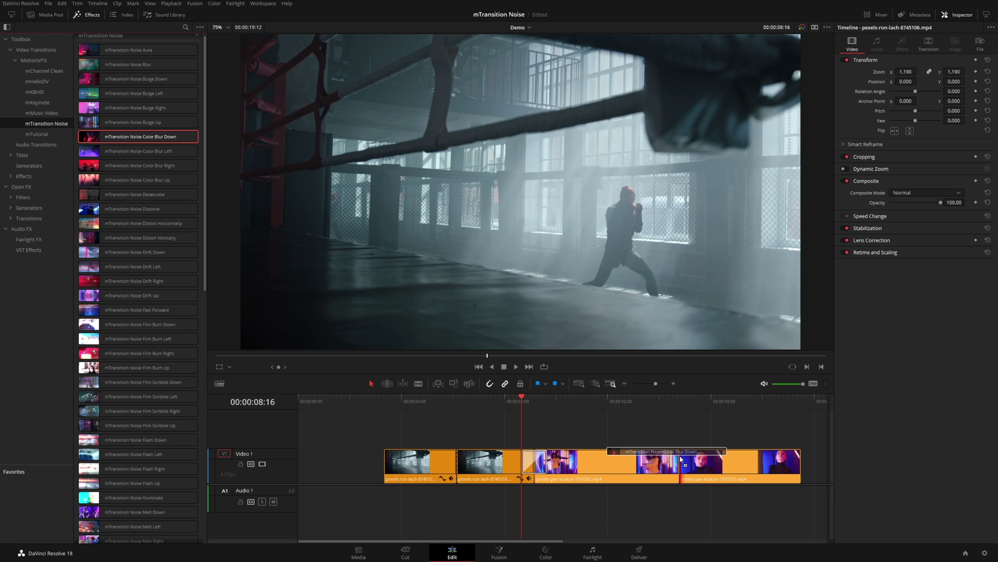
{"action": "left_click_drag", "start_coordinate": [681, 460], "coordinate": [713, 455]}
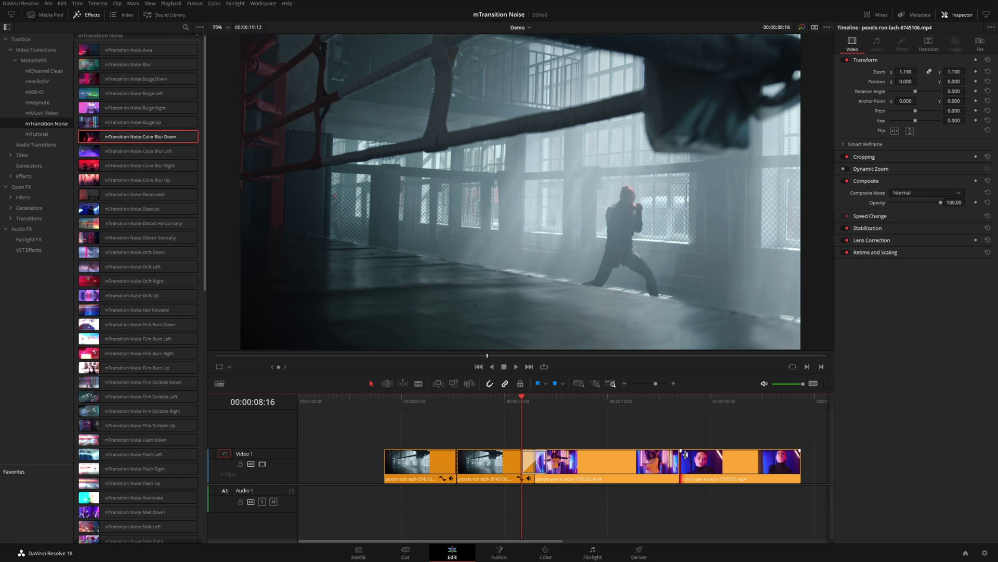
{"action": "mouse_move", "coordinate": [685, 458]}
{"action": "left_mouse_down"}
{"action": "mouse_move", "coordinate": [711, 459]}
{"action": "mouse_move", "coordinate": [690, 470]}
{"action": "mouse_move", "coordinate": [671, 459]}
{"action": "left_mouse_up"}
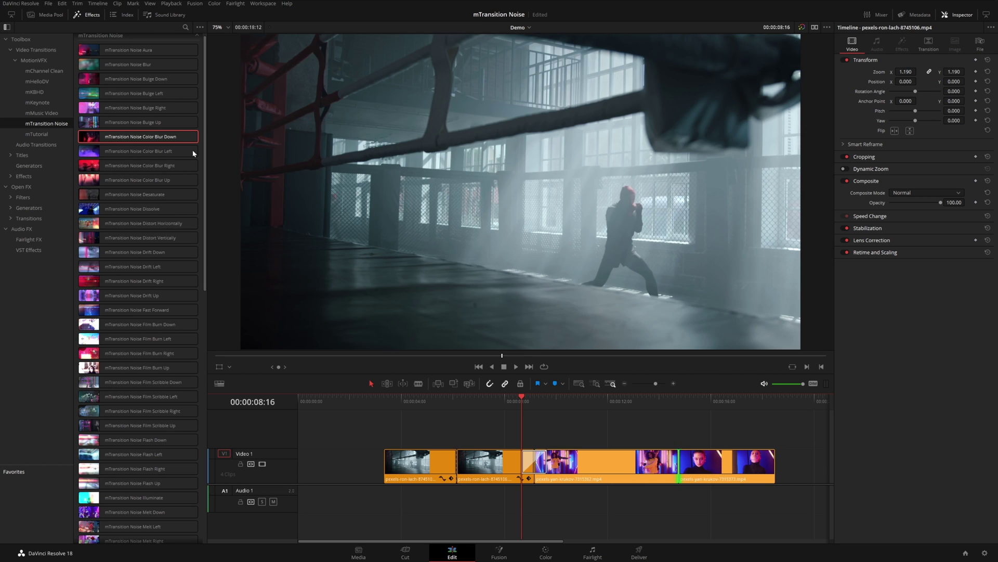
Apply Color Blur Down to the clip 3/4 cut, preview it longer, then revert to 1.0 second
{"action": "left_click_drag", "start_coordinate": [138, 137], "coordinate": [676, 458]}
{"action": "left_click", "coordinate": [666, 398]}
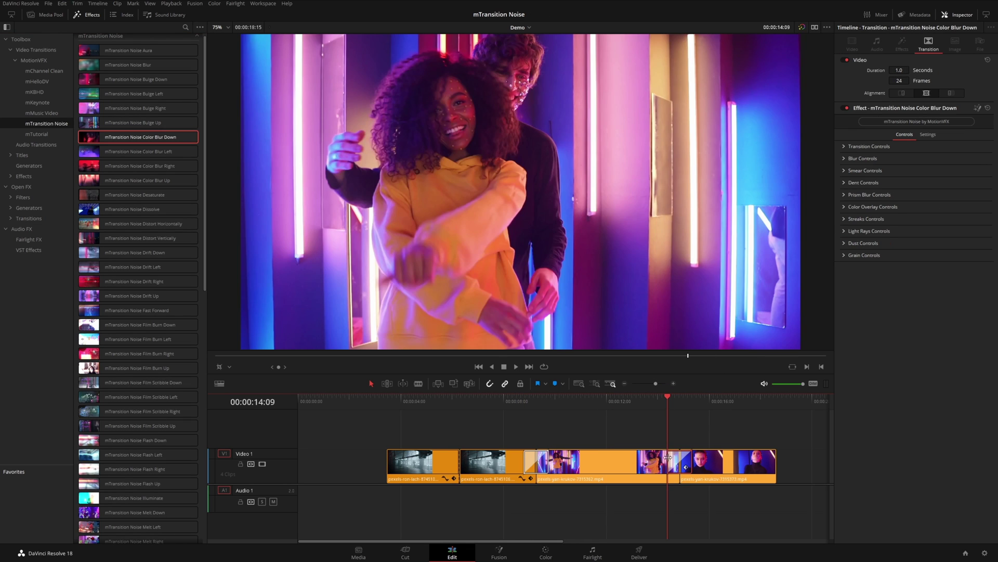
{"action": "left_click_drag", "start_coordinate": [668, 457], "coordinate": [653, 458]}
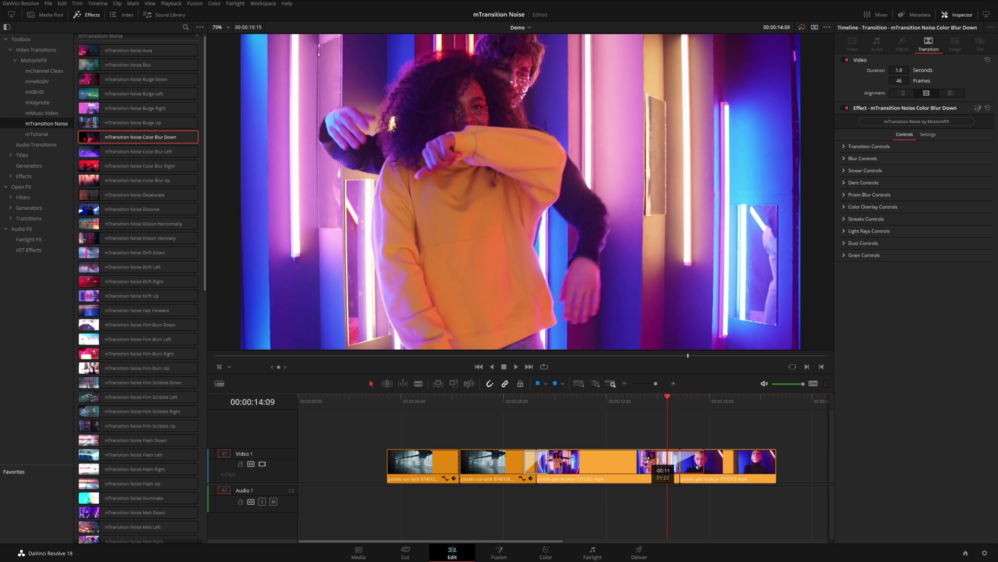
{"action": "left_click", "coordinate": [655, 398]}
{"action": "key", "text": "space"}
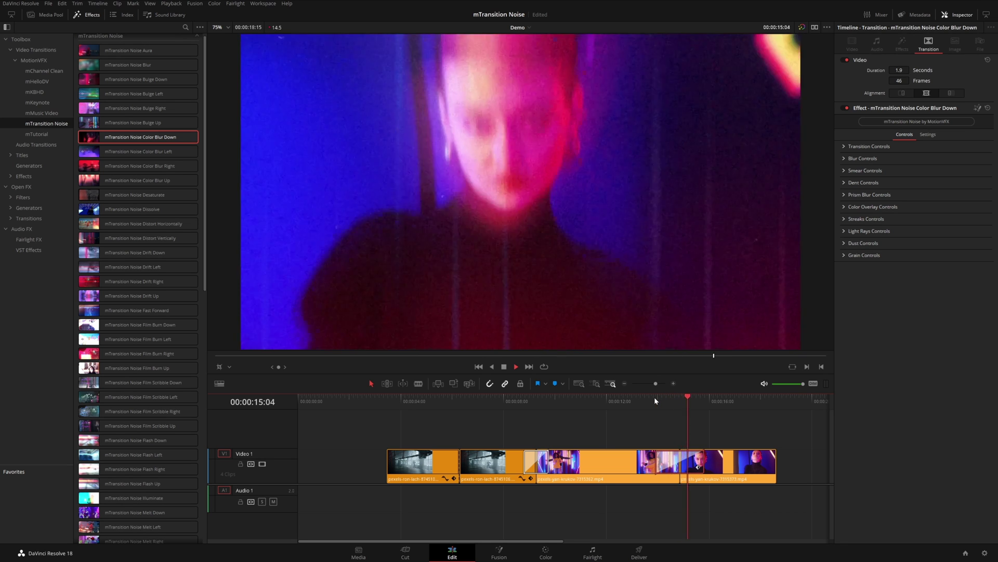
{"action": "left_click", "coordinate": [654, 398]}
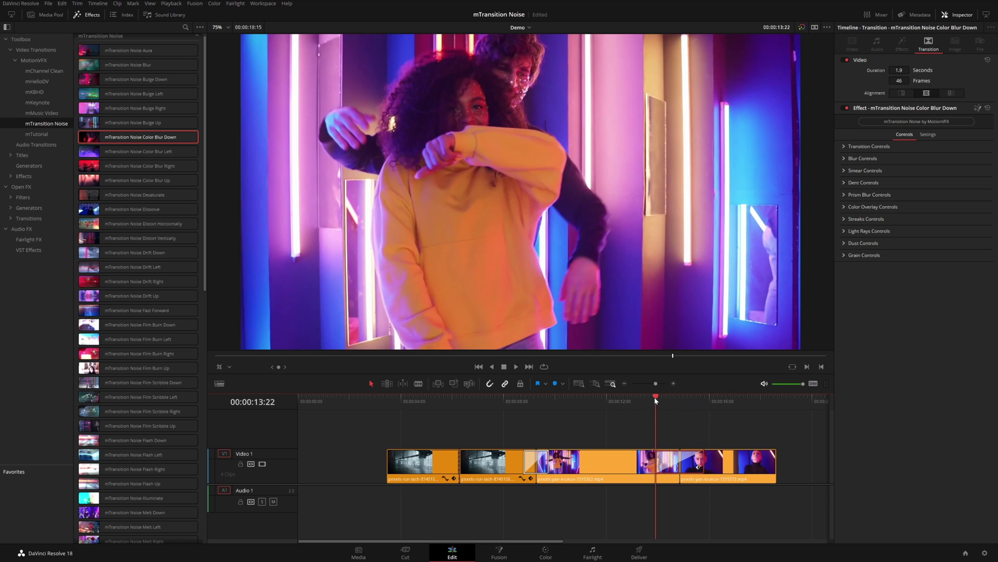
{"action": "key", "text": "ctrl+z"}
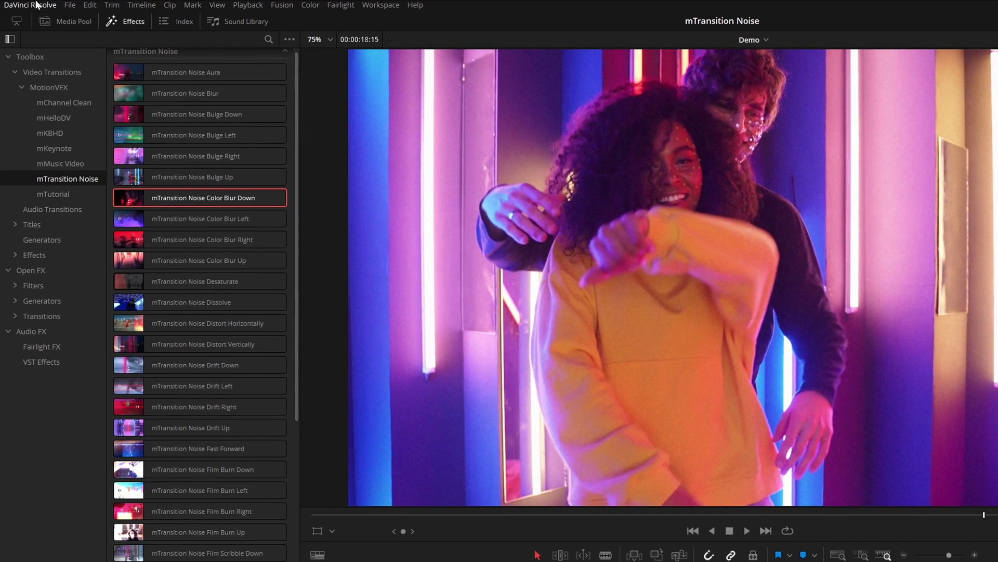
{"action": "left_click", "coordinate": [20, 4]}
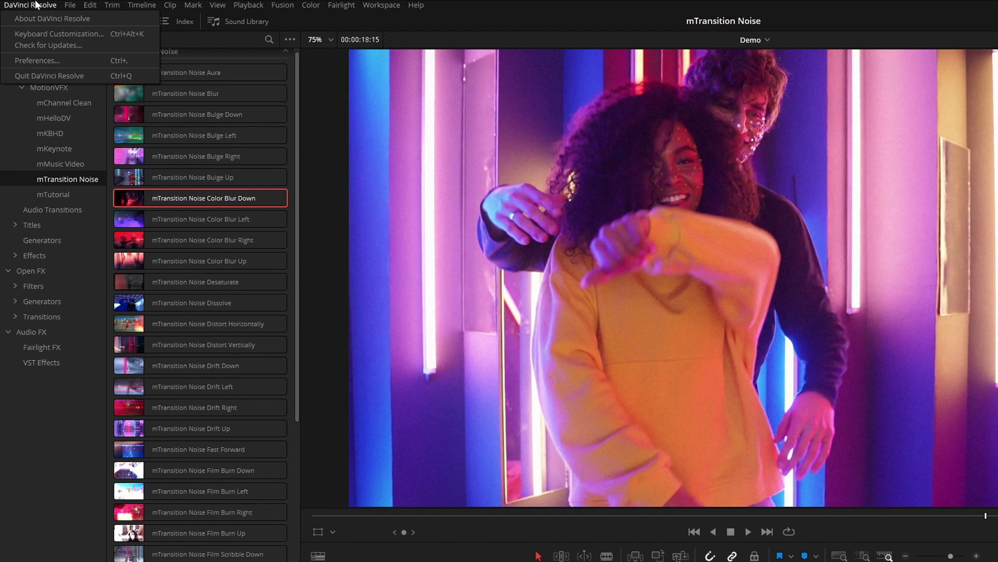
Save User > Editing preferences with Standard transition duration checked at 1 second
{"action": "left_click", "coordinate": [34, 59]}
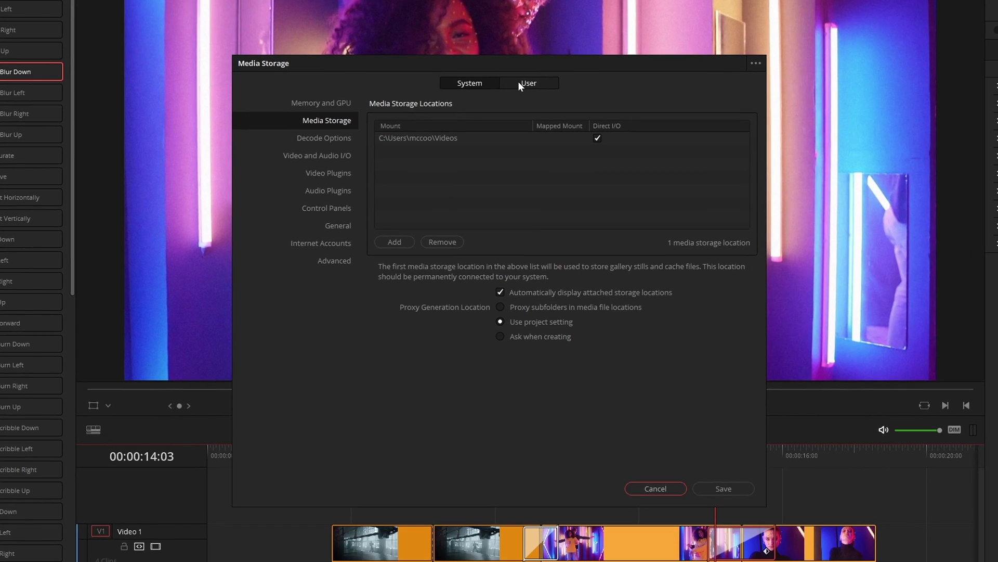
{"action": "left_click", "coordinate": [519, 85]}
{"action": "left_click", "coordinate": [337, 140]}
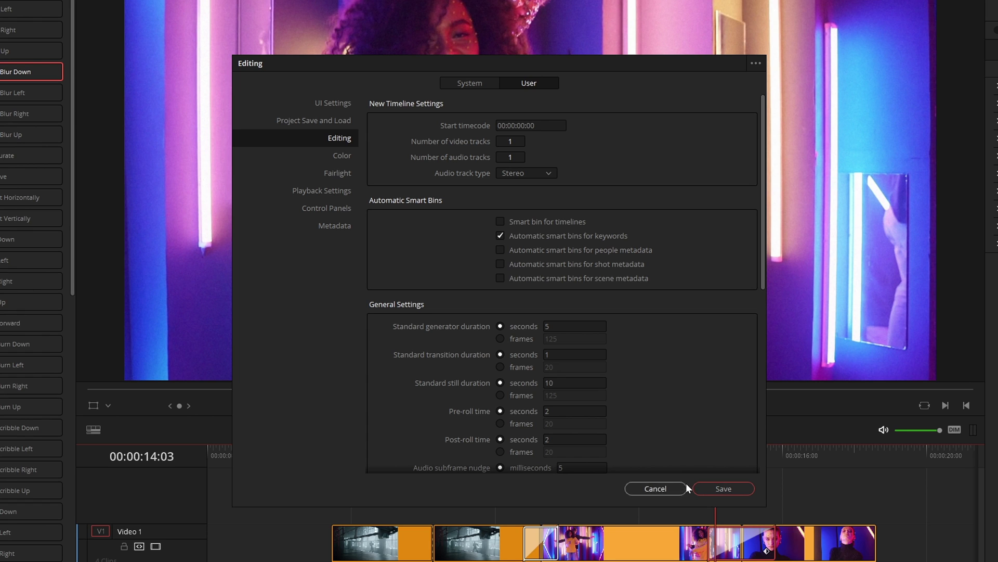
{"action": "left_click", "coordinate": [720, 487]}
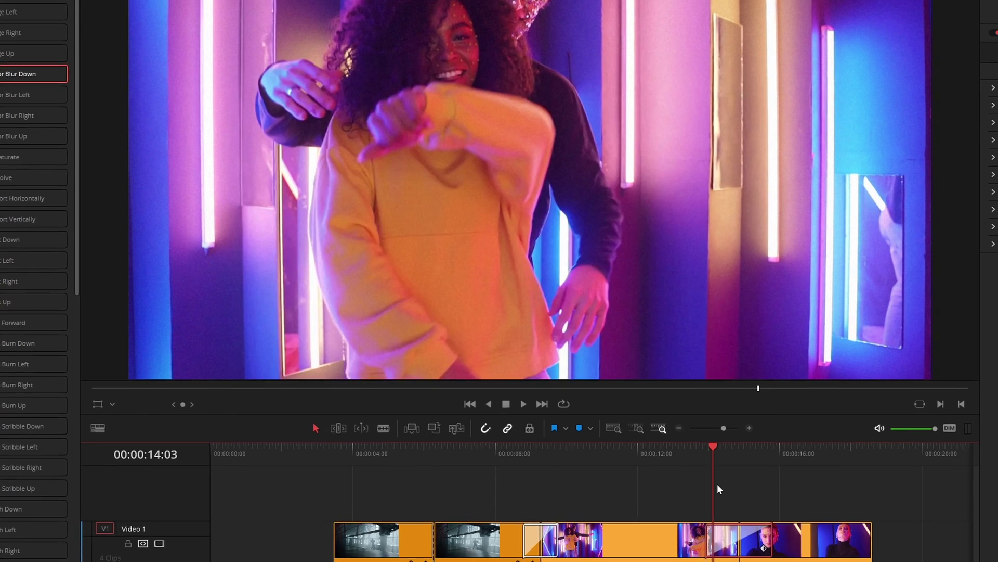
{"action": "left_click", "coordinate": [731, 543]}
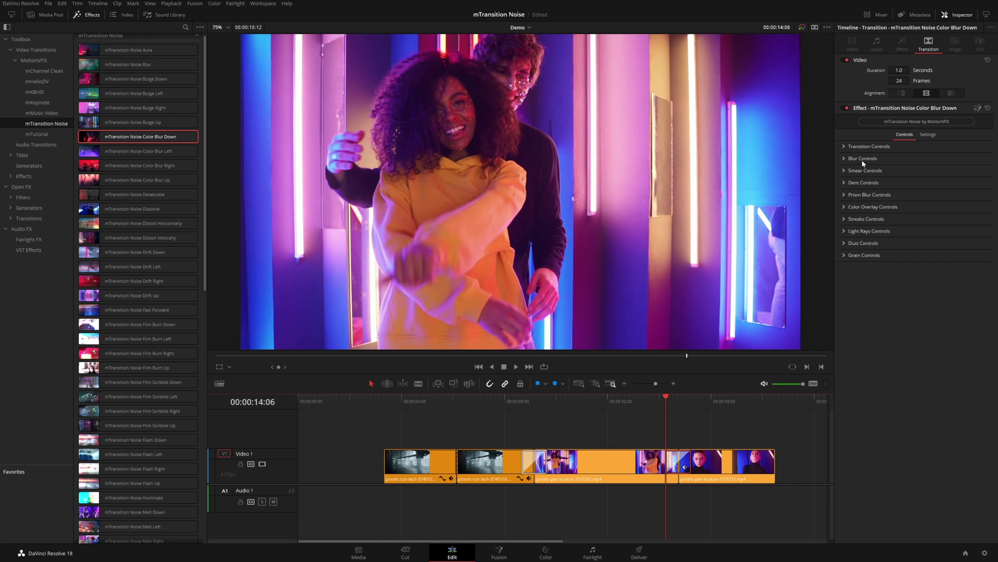
Turn on the Color Blur Down transition's Shake and raise its Y Scale to about 0.06
{"action": "left_click", "coordinate": [844, 148]}
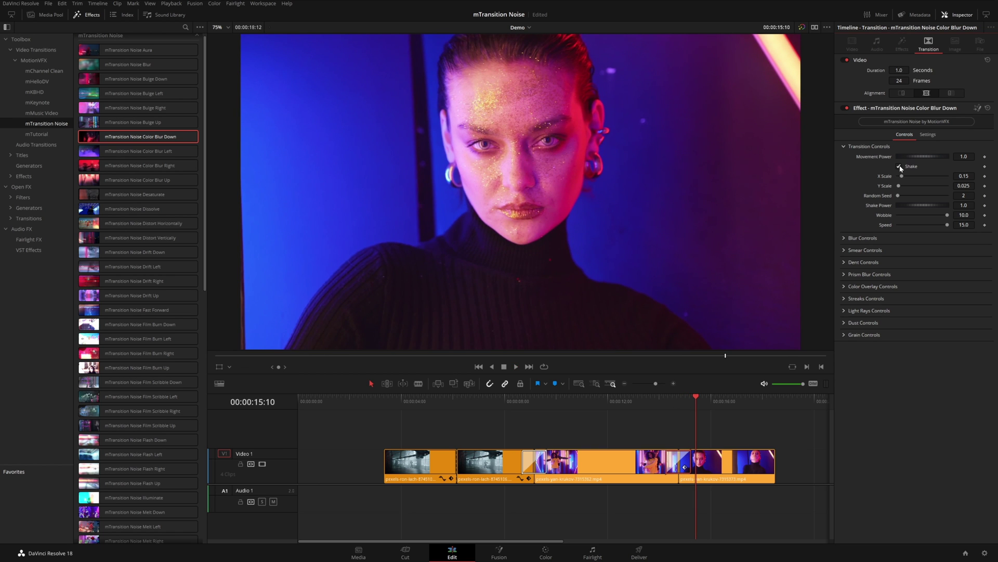
{"action": "left_click", "coordinate": [659, 399]}
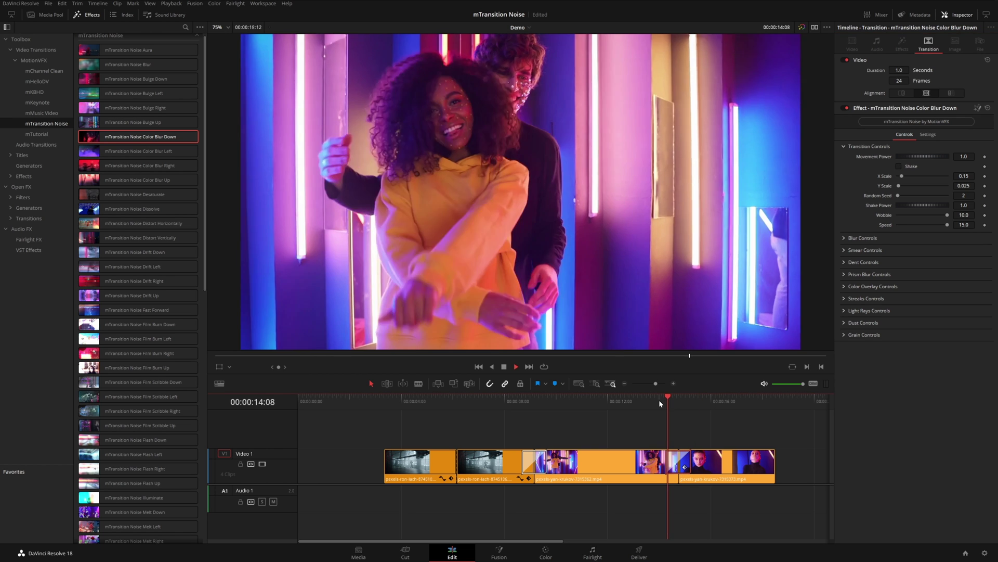
{"action": "key", "text": "space"}
{"action": "left_click", "coordinate": [899, 166]}
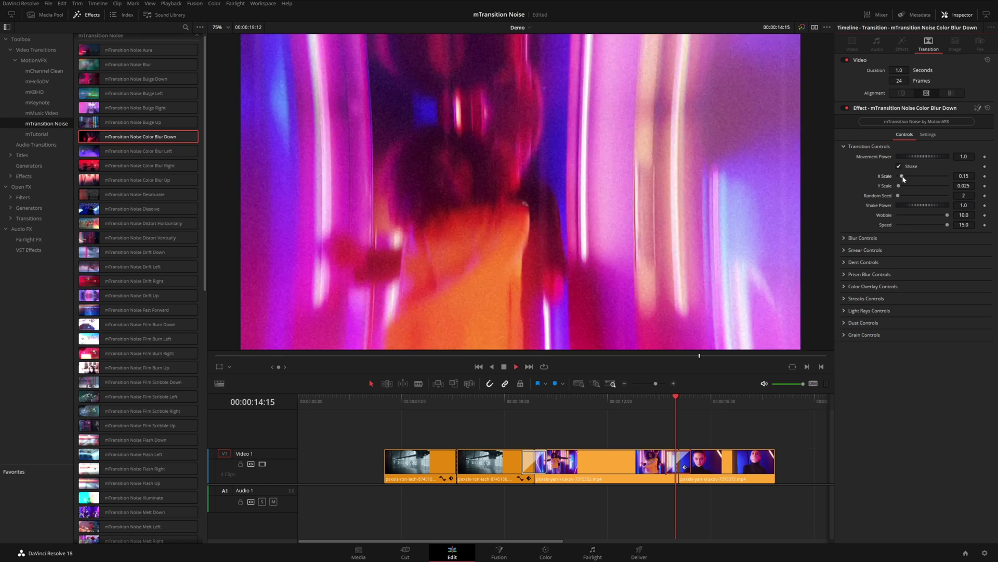
{"action": "key", "text": "space"}
{"action": "left_click_drag", "start_coordinate": [899, 186], "coordinate": [935, 227]}
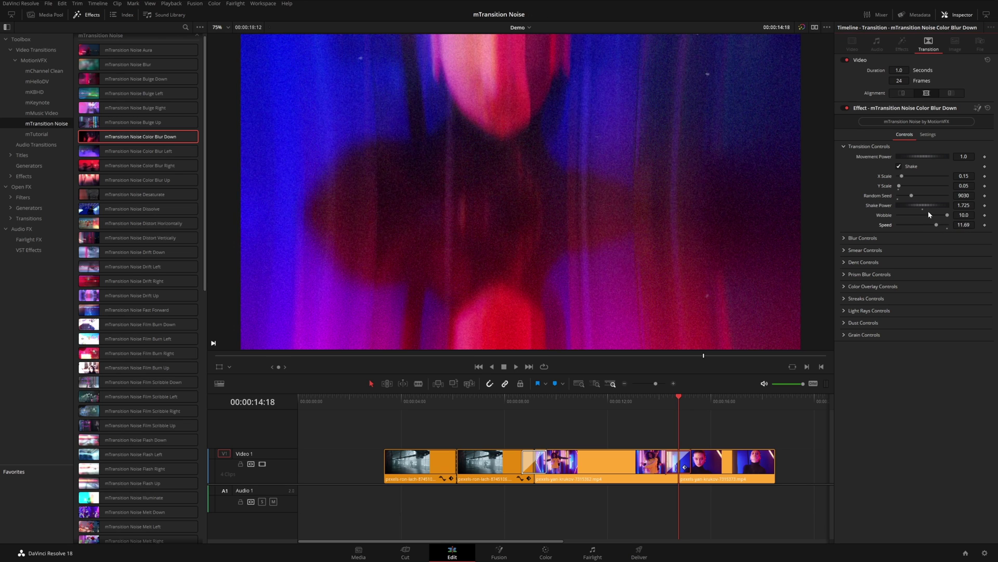
Enable the transition's Blur and raise Blur Power to about 0.85
{"action": "left_click", "coordinate": [845, 147]}
{"action": "left_click", "coordinate": [844, 158]}
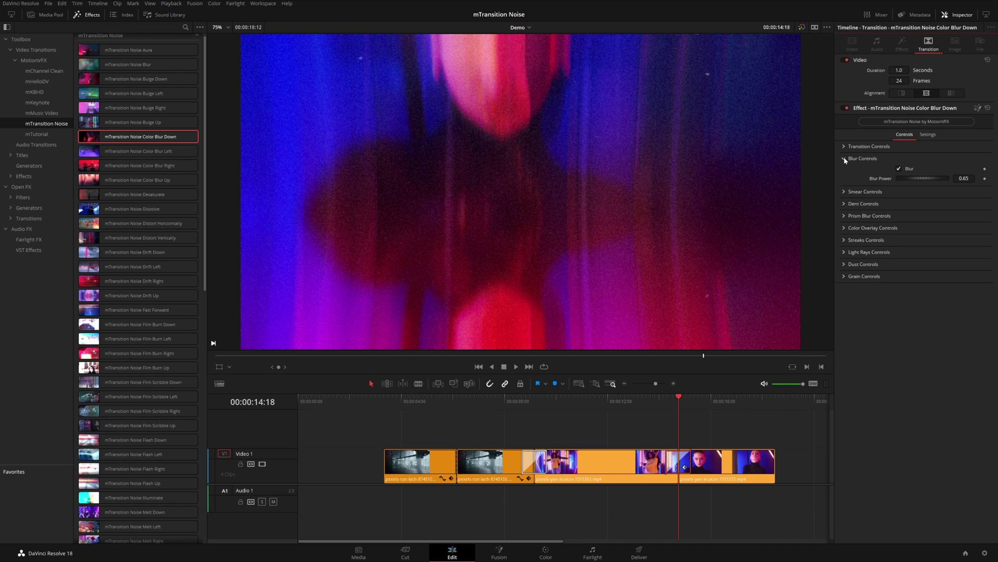
{"action": "left_click", "coordinate": [899, 169]}
{"action": "left_click_drag", "start_coordinate": [906, 177], "coordinate": [920, 177]}
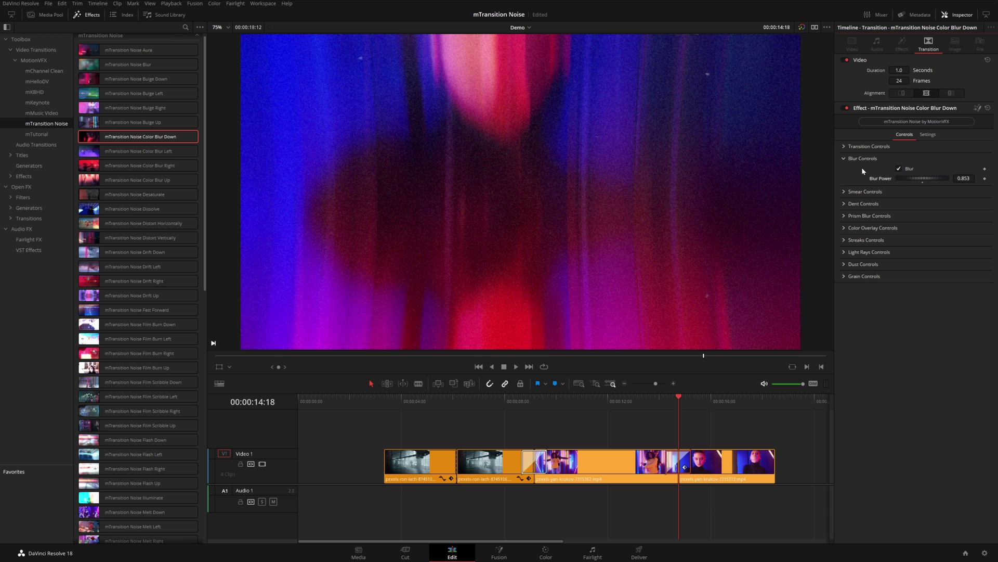
{"action": "left_click", "coordinate": [843, 158]}
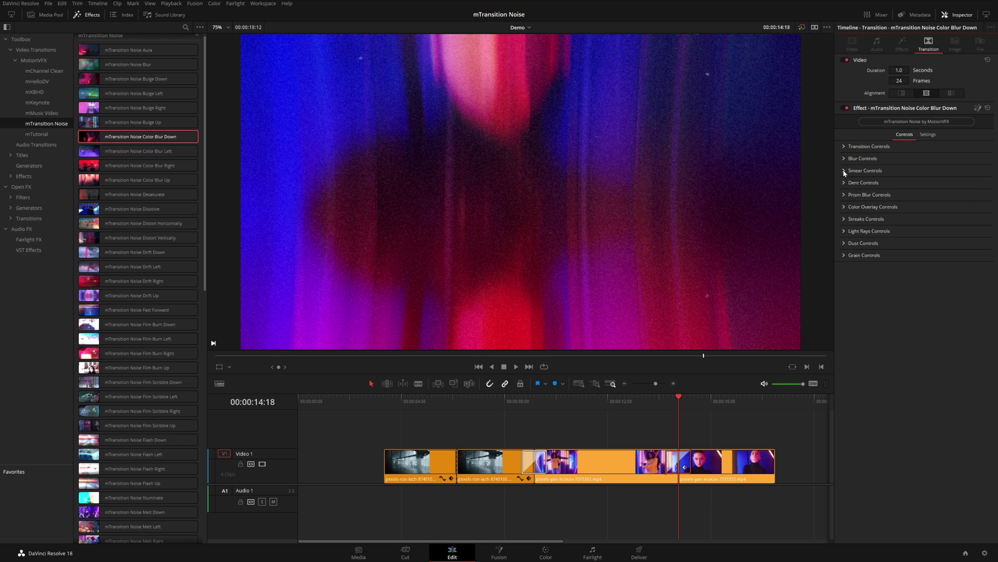
Enable Smear, reduce Smear Scale to 1.83, and keep Screen blending after trying Multiply
{"action": "left_click", "coordinate": [844, 171]}
{"action": "left_click", "coordinate": [899, 181]}
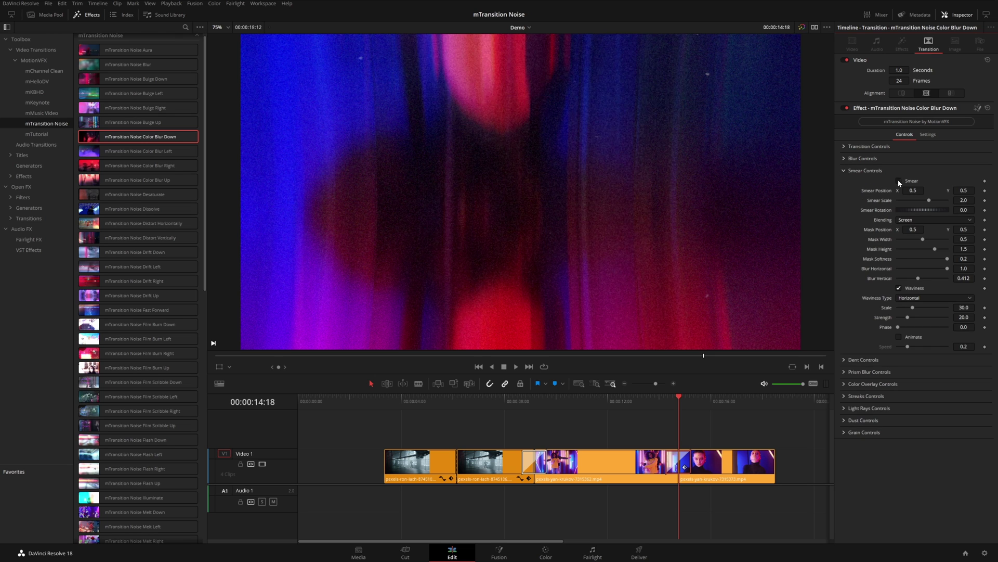
{"action": "left_click_drag", "start_coordinate": [929, 200], "coordinate": [916, 191]}
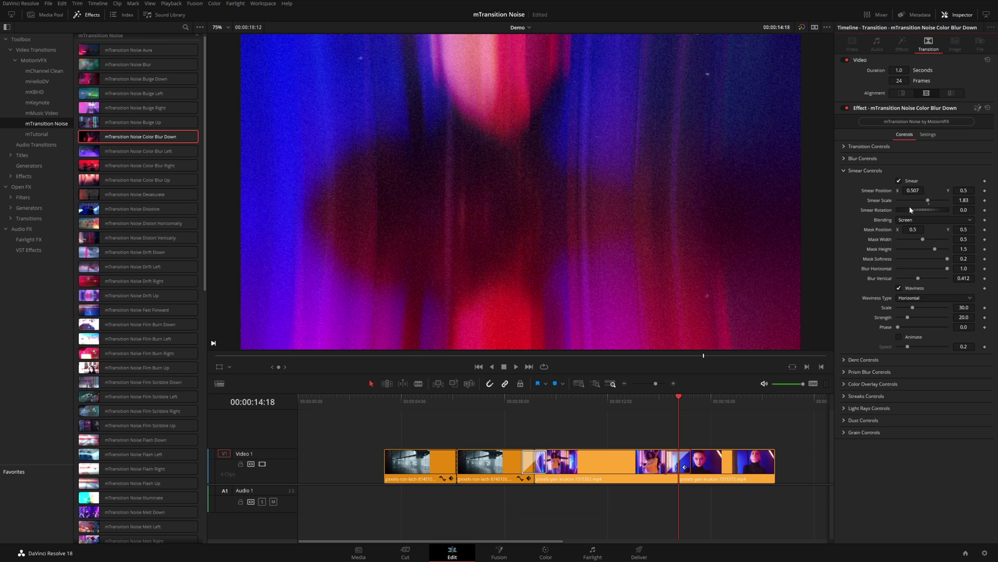
{"action": "left_click", "coordinate": [911, 220]}
{"action": "key", "text": "Down"}
{"action": "key", "text": "Down"}
{"action": "key", "text": "Down"}
{"action": "key", "text": "Return"}
{"action": "left_click", "coordinate": [911, 220]}
{"action": "key", "text": "Up"}
{"action": "key", "text": "Up"}
{"action": "key", "text": "Up"}
{"action": "key", "text": "Return"}
{"action": "left_click", "coordinate": [844, 171]}
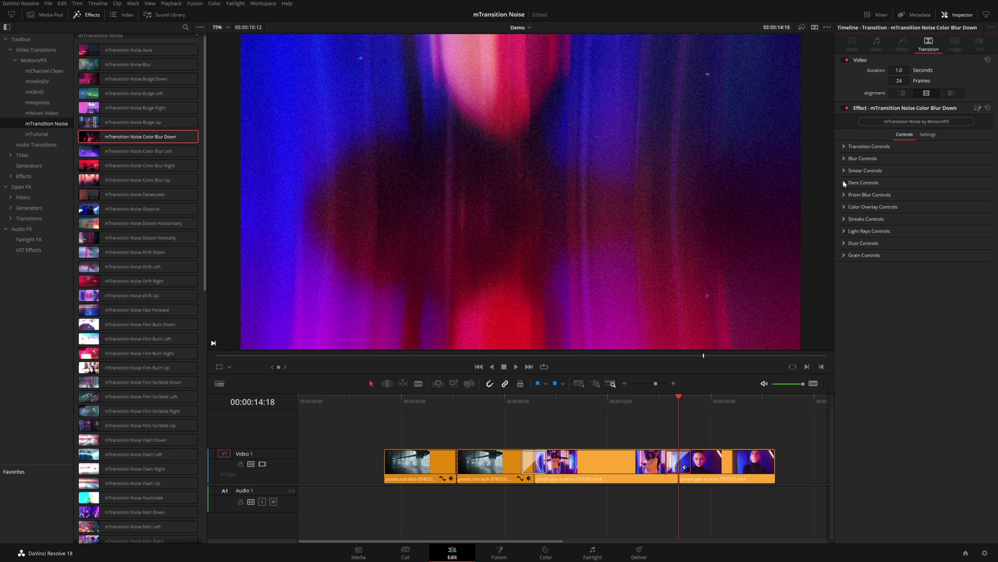
Keep the Dent 2 dent type and enlarge its size to 3.71
{"action": "left_click", "coordinate": [844, 183]}
{"action": "left_click", "coordinate": [912, 203]}
{"action": "key", "text": "Down"}
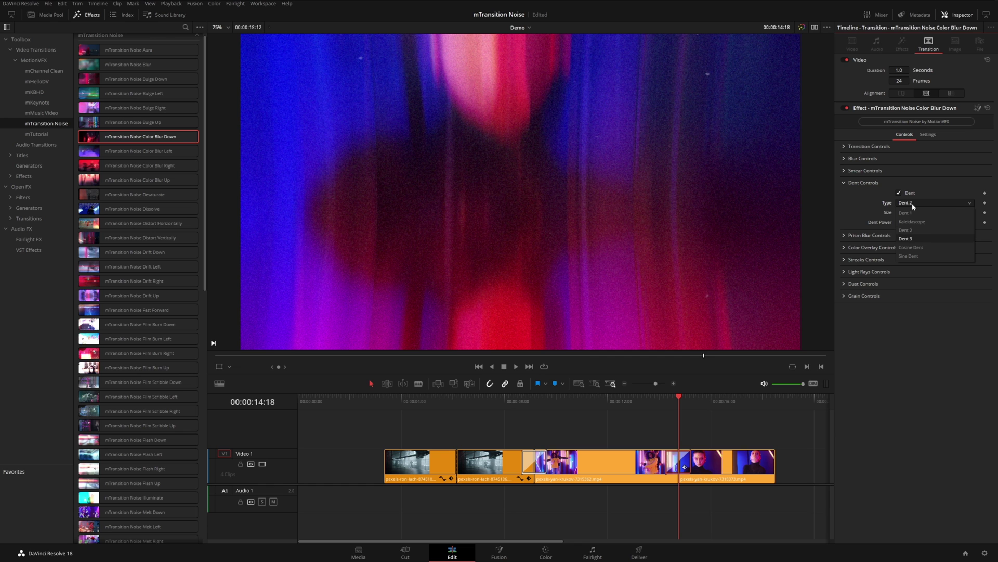
{"action": "key", "text": "Escape"}
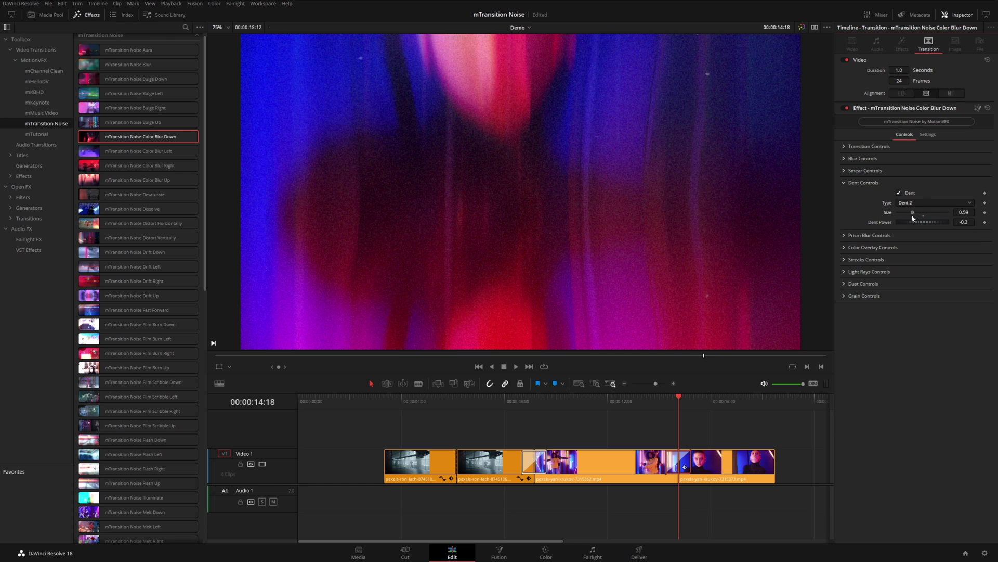
{"action": "mouse_move", "coordinate": [912, 214]}
{"action": "left_mouse_down"}
{"action": "mouse_move", "coordinate": [931, 212]}
{"action": "mouse_move", "coordinate": [915, 221]}
{"action": "left_mouse_up"}
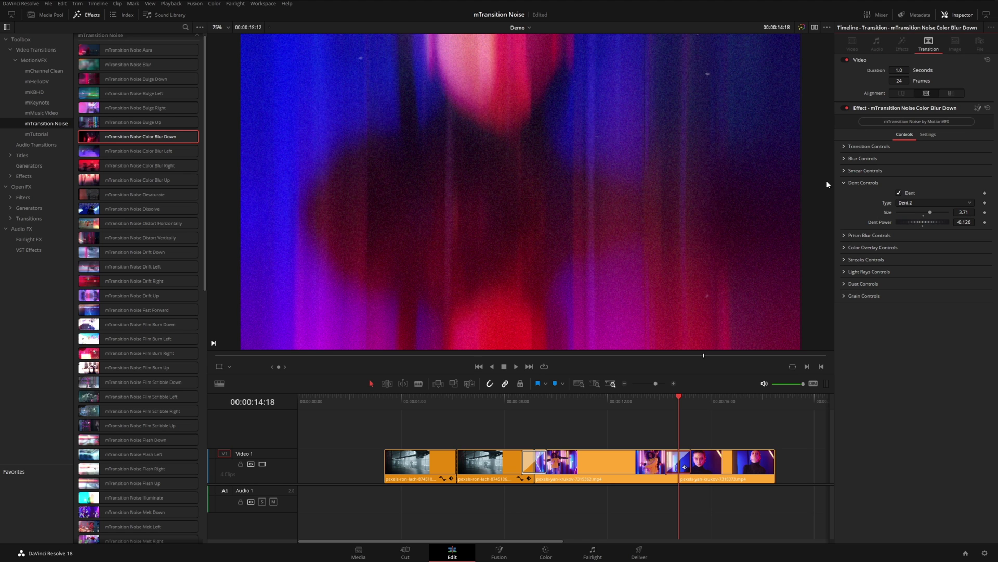
{"action": "left_click", "coordinate": [846, 183]}
Set Prism Blur strength to zero and switch Prism Blur off
{"action": "left_click", "coordinate": [843, 194]}
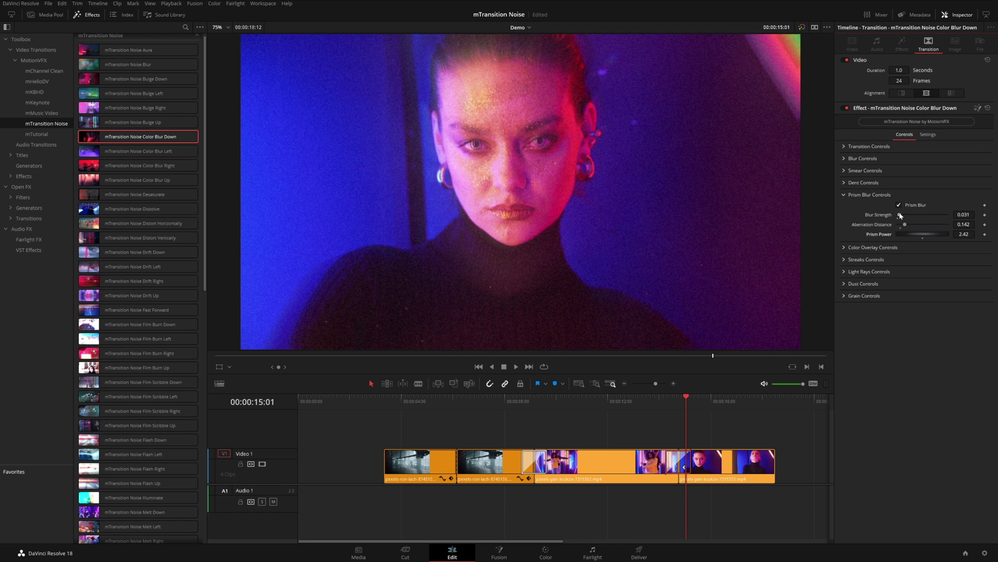
{"action": "left_click_drag", "start_coordinate": [899, 214], "coordinate": [905, 225]}
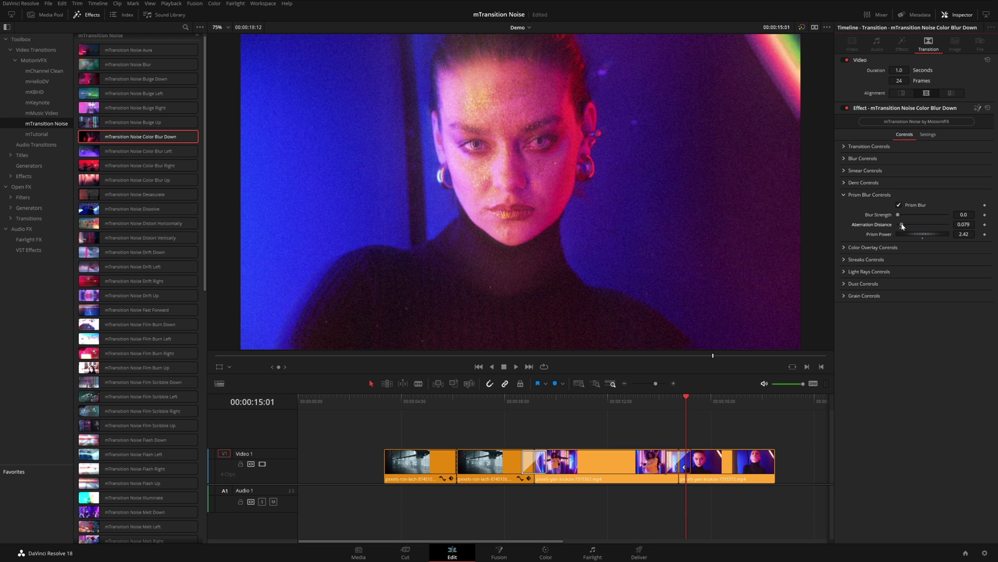
{"action": "left_click", "coordinate": [899, 205]}
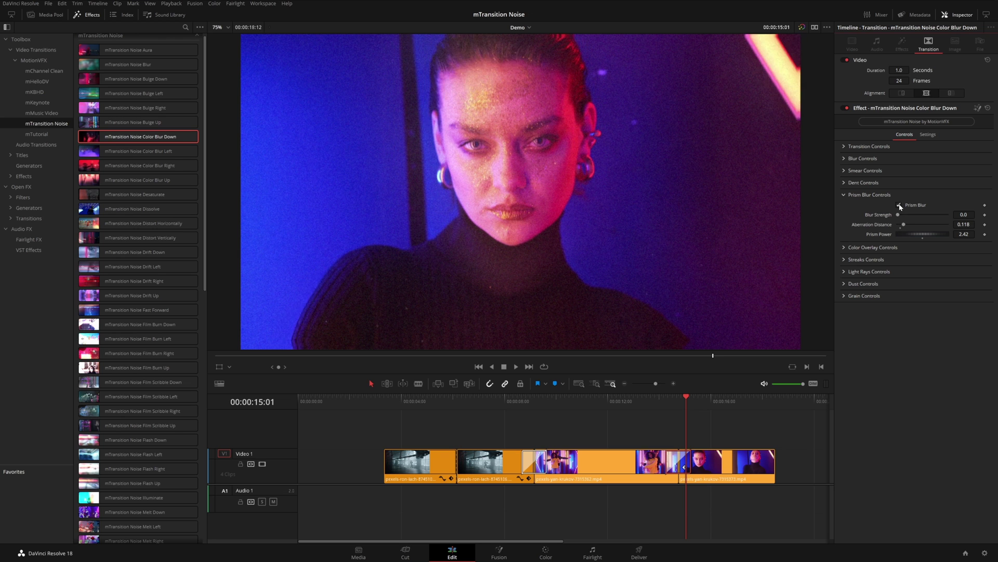
{"action": "left_click", "coordinate": [844, 195]}
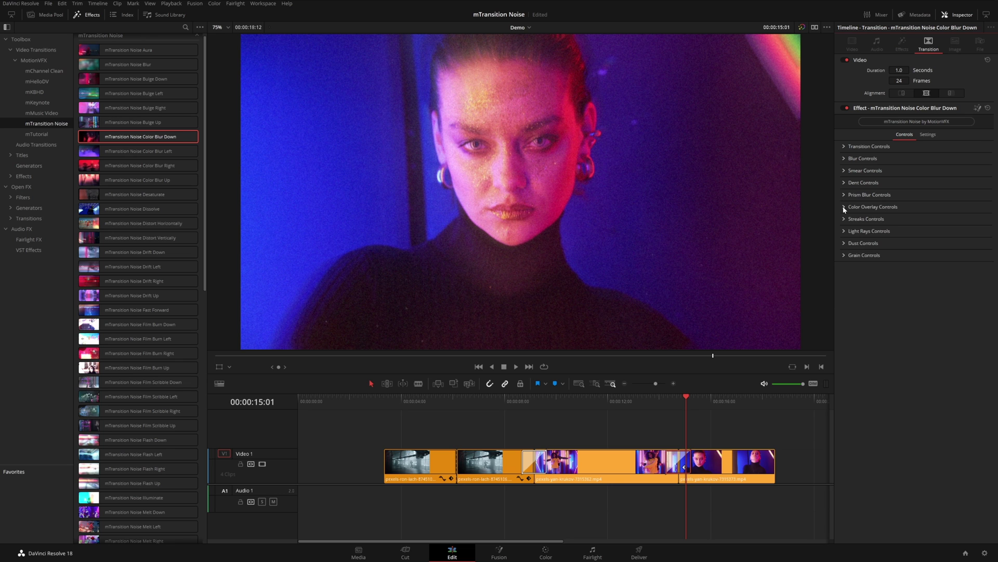
Recolour the overlay gradient with a yellow left stop and a violet-blue right stop
{"action": "left_click", "coordinate": [844, 207]}
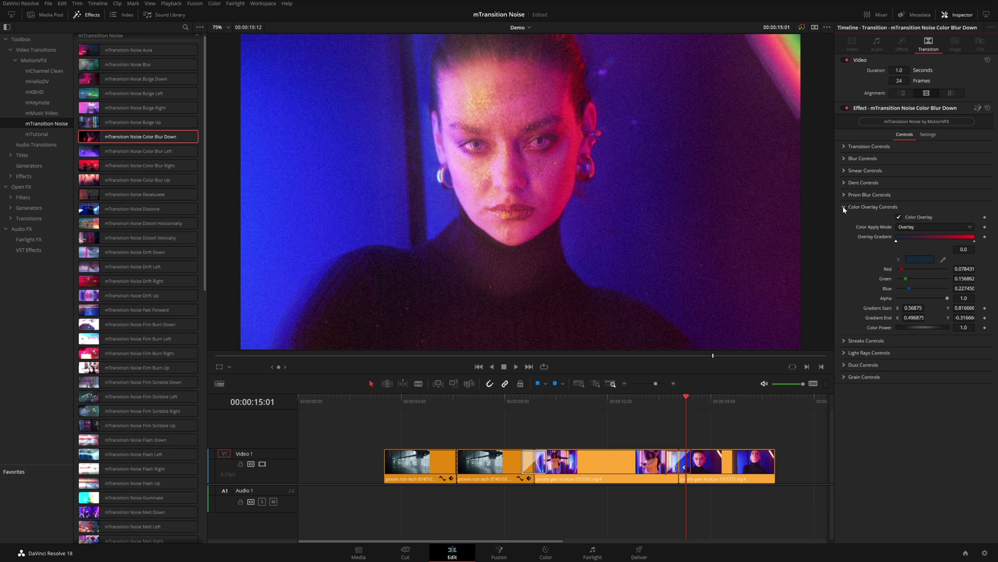
{"action": "left_click", "coordinate": [899, 259]}
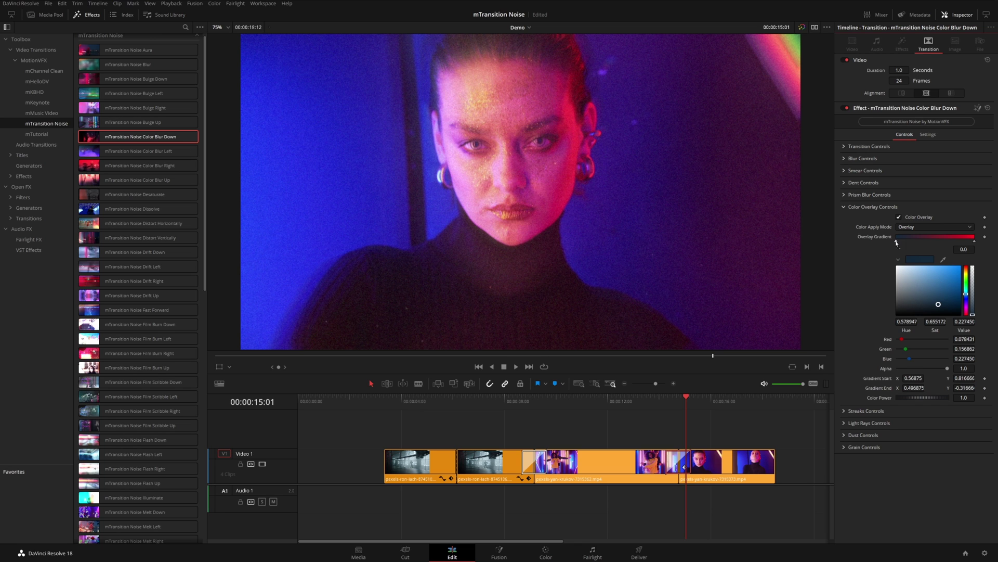
{"action": "left_click", "coordinate": [975, 242]}
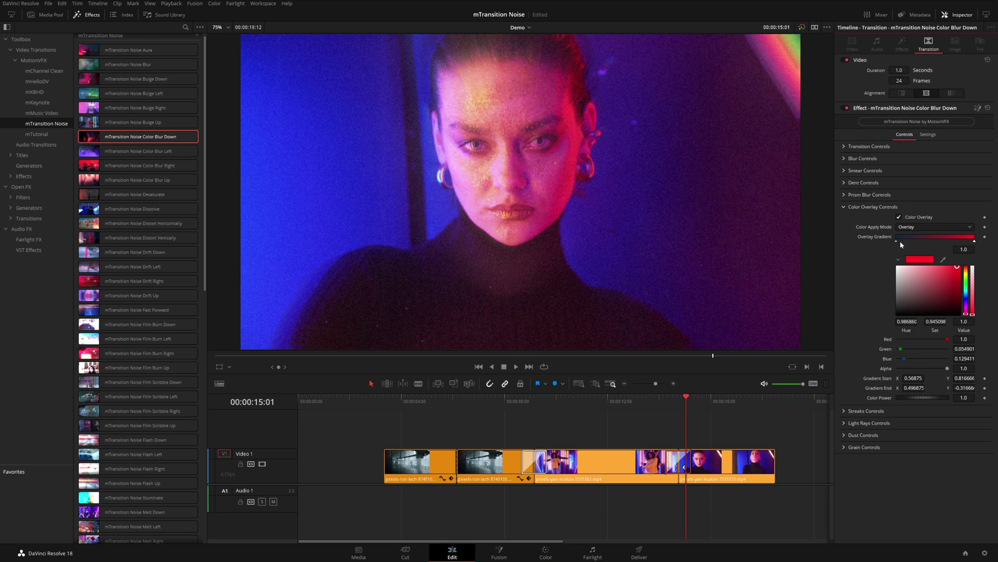
{"action": "left_click", "coordinate": [896, 241]}
{"action": "left_click_drag", "start_coordinate": [966, 280], "coordinate": [959, 268]}
{"action": "left_click", "coordinate": [958, 273]}
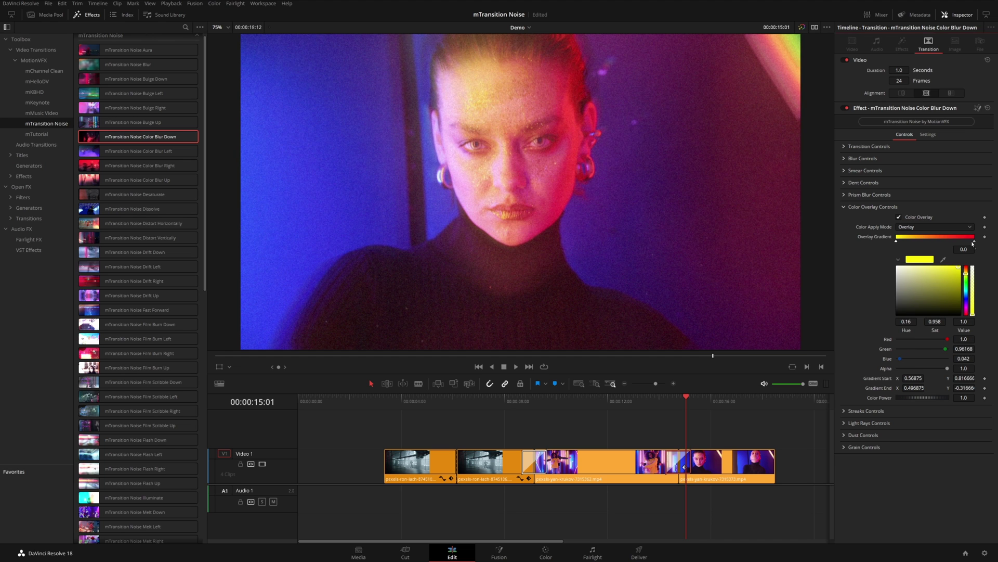
{"action": "left_click", "coordinate": [973, 240]}
{"action": "left_click", "coordinate": [957, 267]}
{"action": "left_click", "coordinate": [966, 295]}
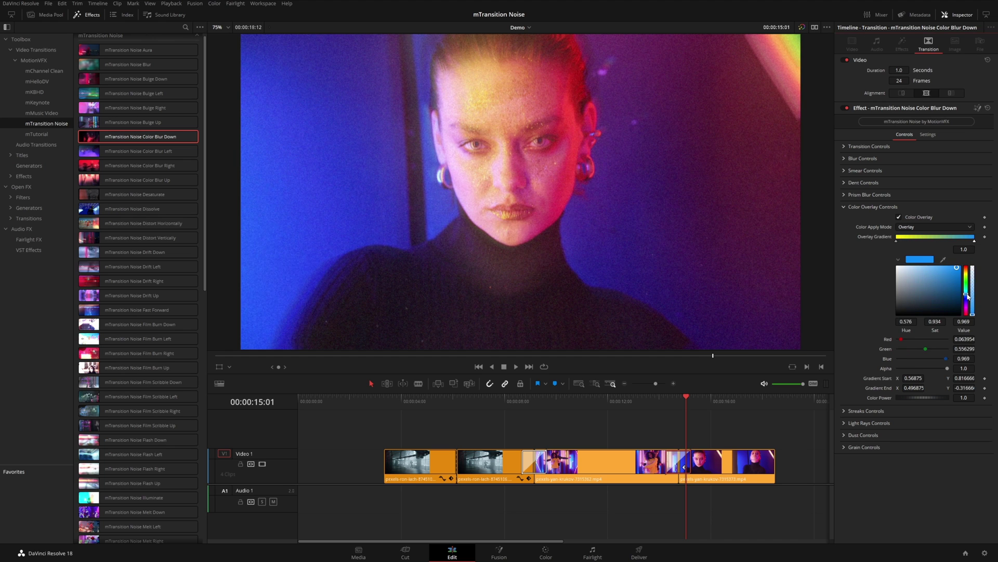
{"action": "left_click", "coordinate": [967, 296]}
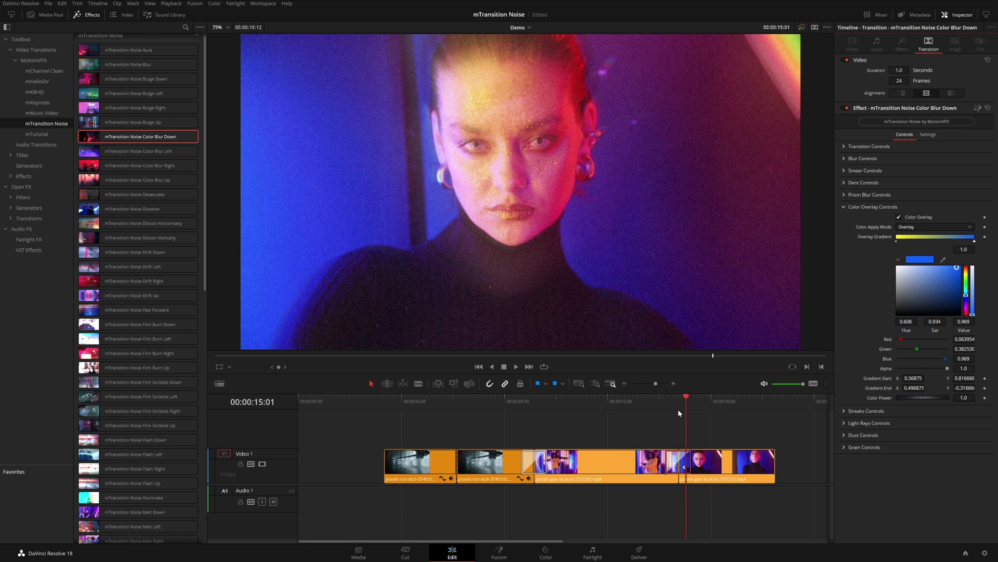
Play through the transition and set the overlay Color Power to 1.203
{"action": "key", "text": "/"}
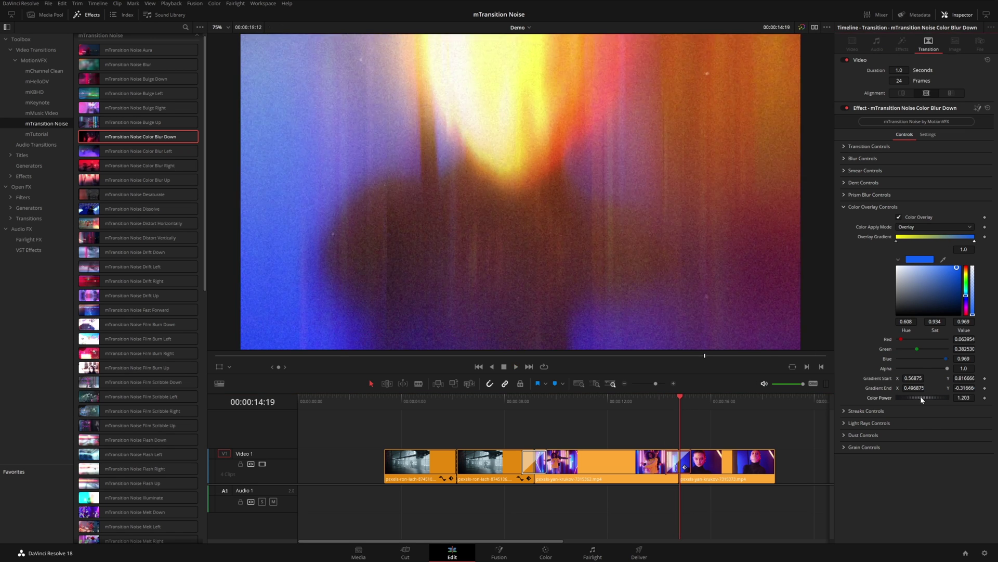
{"action": "mouse_move", "coordinate": [930, 397]}
{"action": "left_mouse_down"}
{"action": "mouse_move", "coordinate": [909, 398]}
{"action": "mouse_move", "coordinate": [921, 398]}
{"action": "left_mouse_up"}
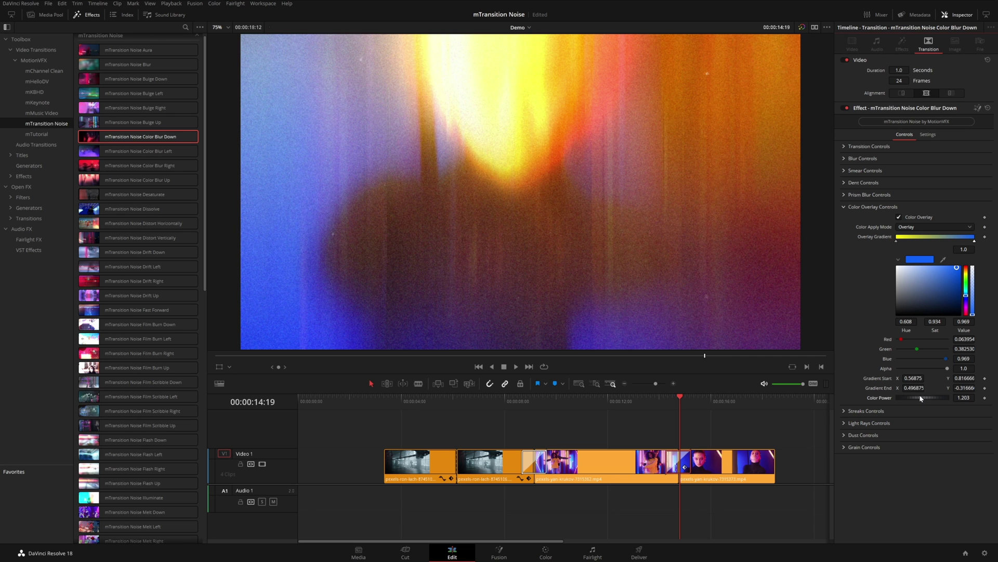
{"action": "left_click", "coordinate": [844, 207]}
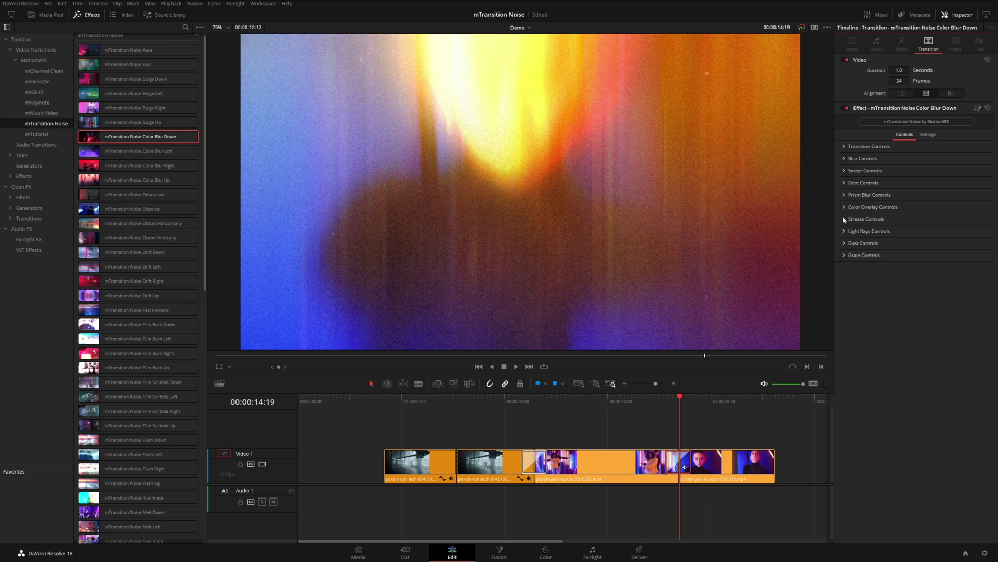
Replace the transition on the last cut with mTransition Noise Film Burn Down
{"action": "key", "text": "Right"}
{"action": "key", "text": "Delete"}
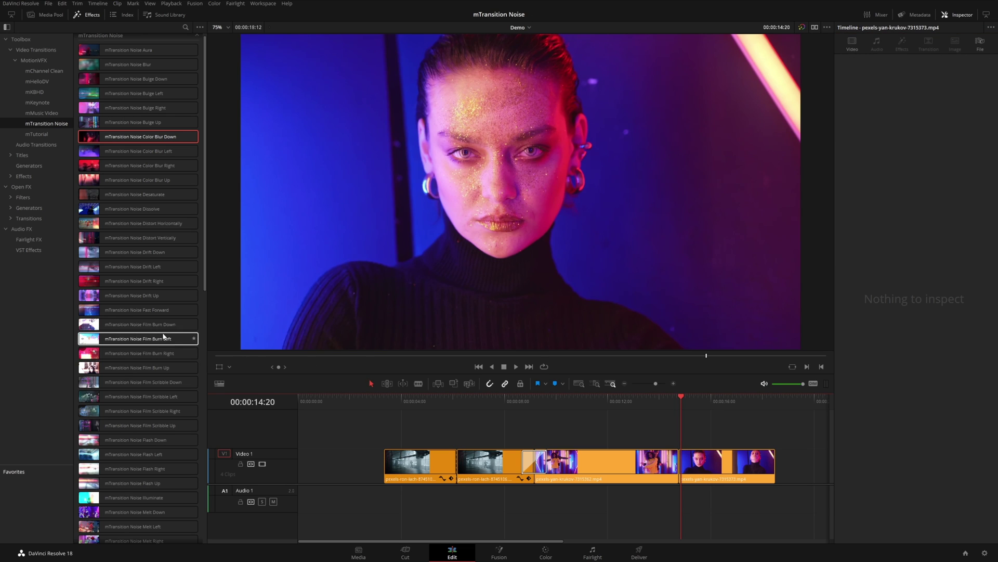
{"action": "mouse_move", "coordinate": [140, 326]}
{"action": "left_mouse_down"}
{"action": "mouse_move", "coordinate": [486, 377]}
{"action": "mouse_move", "coordinate": [694, 456]}
{"action": "mouse_move", "coordinate": [678, 456]}
{"action": "left_mouse_up"}
Preview the Film Burn Down transition and select it to show its Inspector settings
{"action": "left_click", "coordinate": [660, 398]}
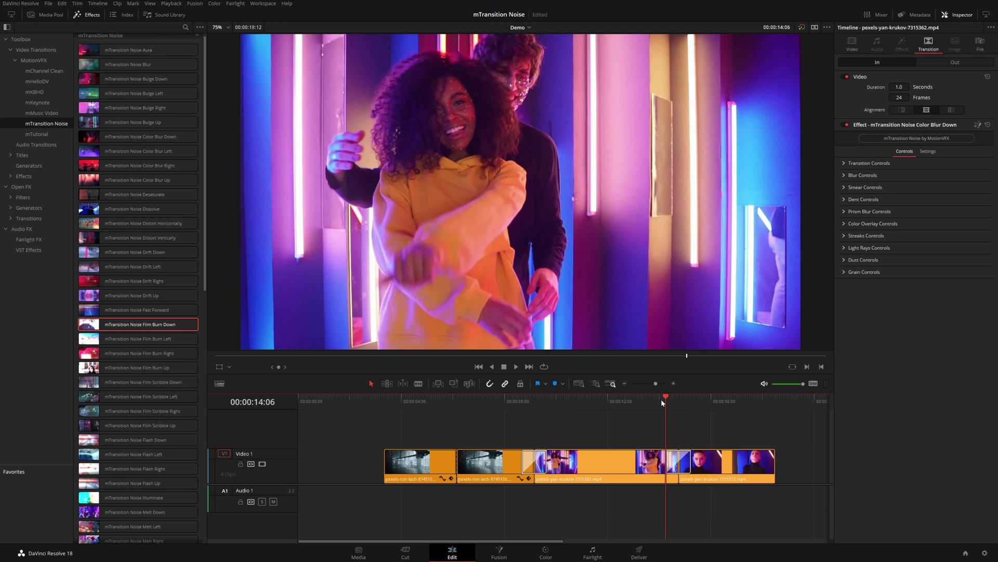
{"action": "key", "text": "space"}
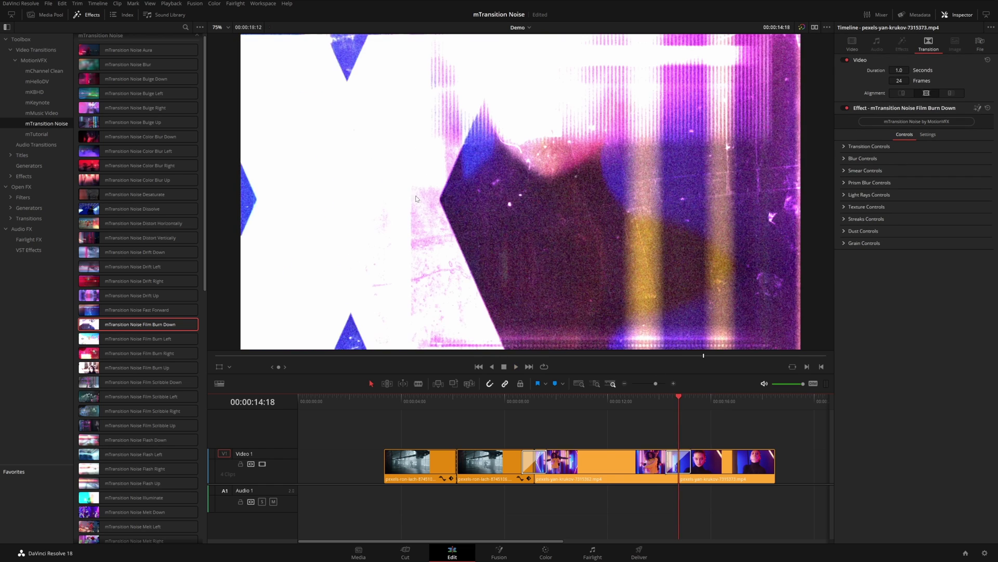
{"action": "key", "text": "Left"}
{"action": "left_click", "coordinate": [687, 460]}
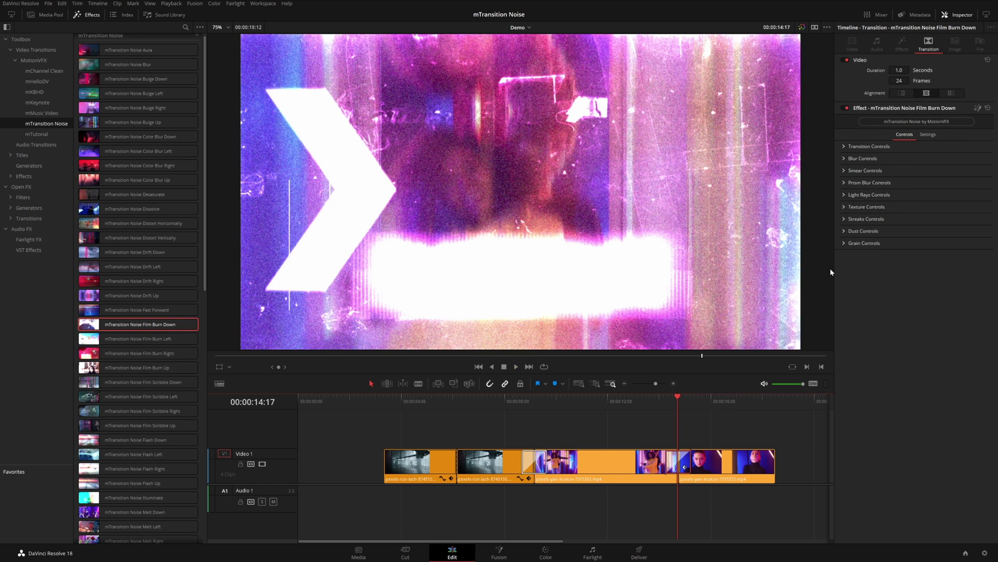
Tint the Film Burn Down texture pale yellow and change its apply mode from Color Dodge to Screen
{"action": "left_click", "coordinate": [844, 207]}
{"action": "left_click", "coordinate": [899, 217]}
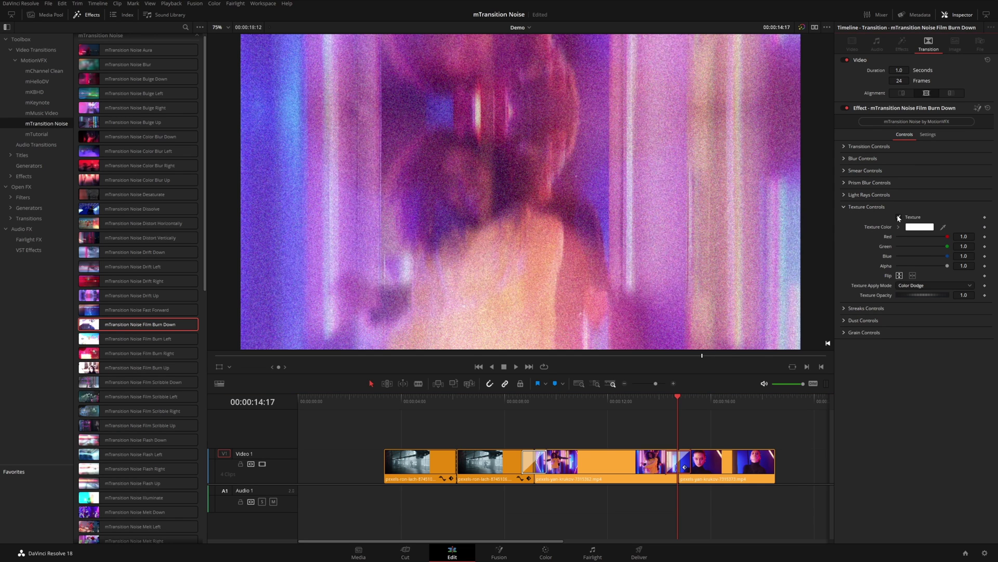
{"action": "left_click", "coordinate": [899, 218]}
{"action": "left_click", "coordinate": [899, 227]}
{"action": "left_click", "coordinate": [960, 235]}
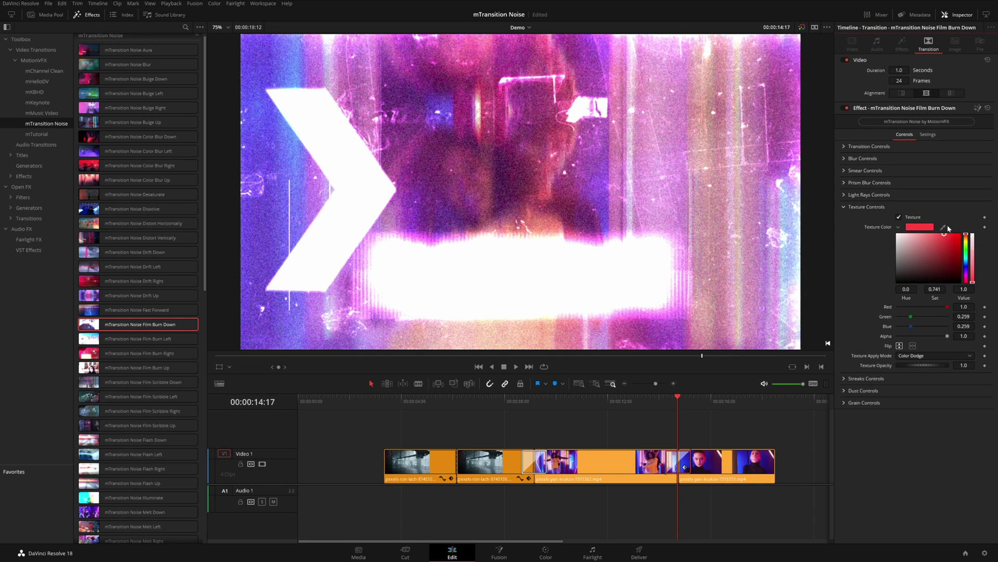
{"action": "left_click", "coordinate": [967, 249]}
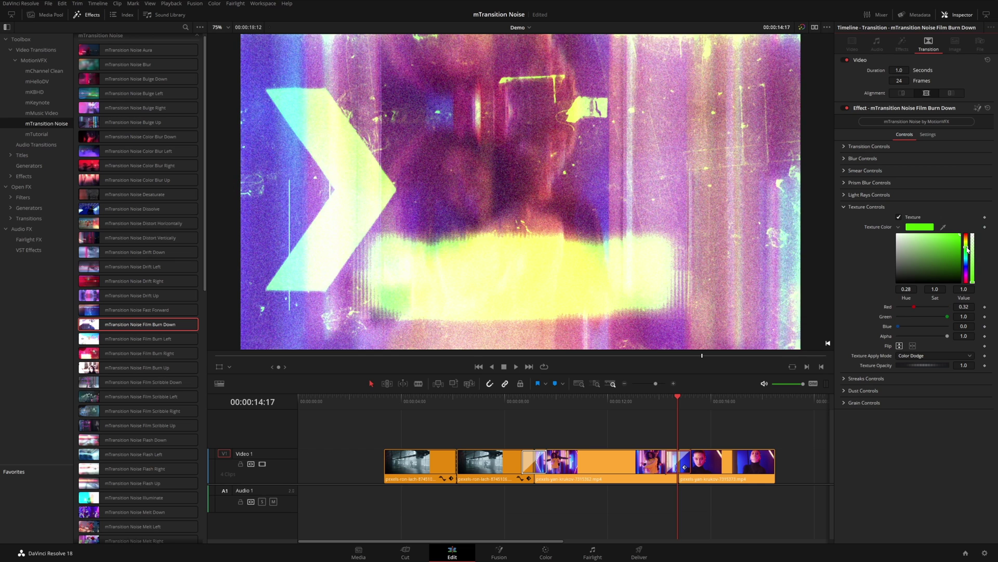
{"action": "left_click", "coordinate": [943, 355]}
{"action": "left_click", "coordinate": [931, 373]}
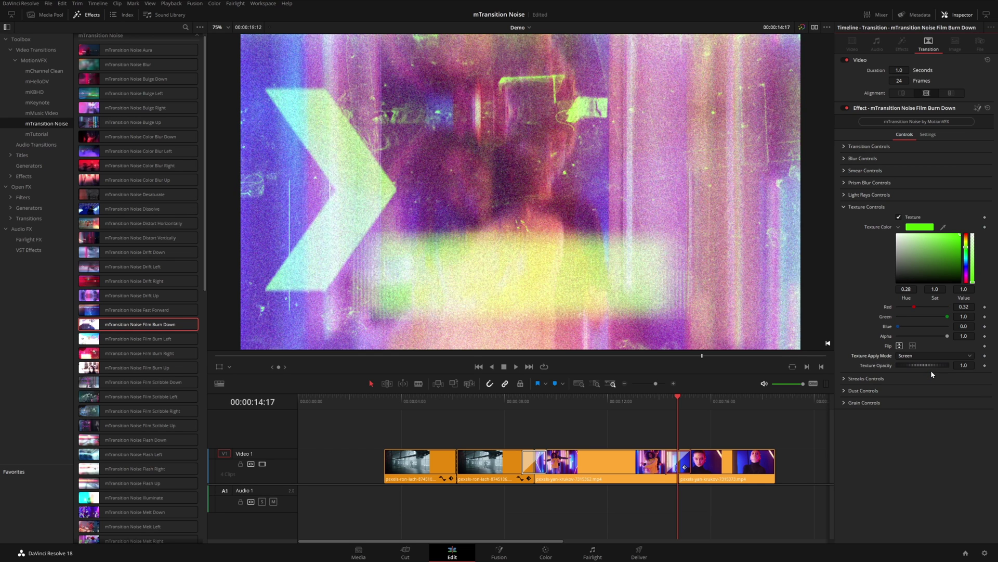
{"action": "left_click_drag", "start_coordinate": [965, 247], "coordinate": [940, 233]}
{"action": "left_click", "coordinate": [959, 239]}
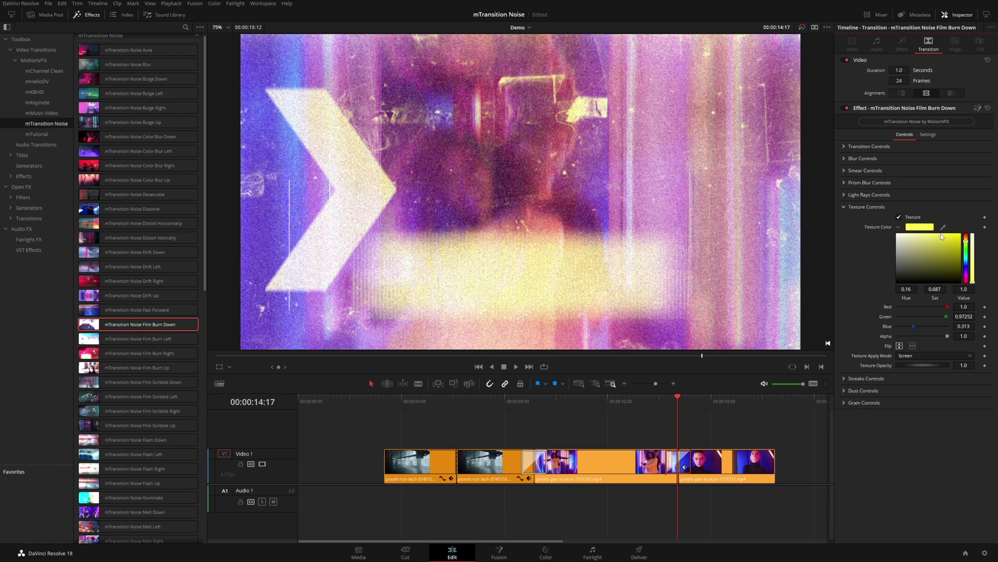
{"action": "left_click", "coordinate": [845, 208]}
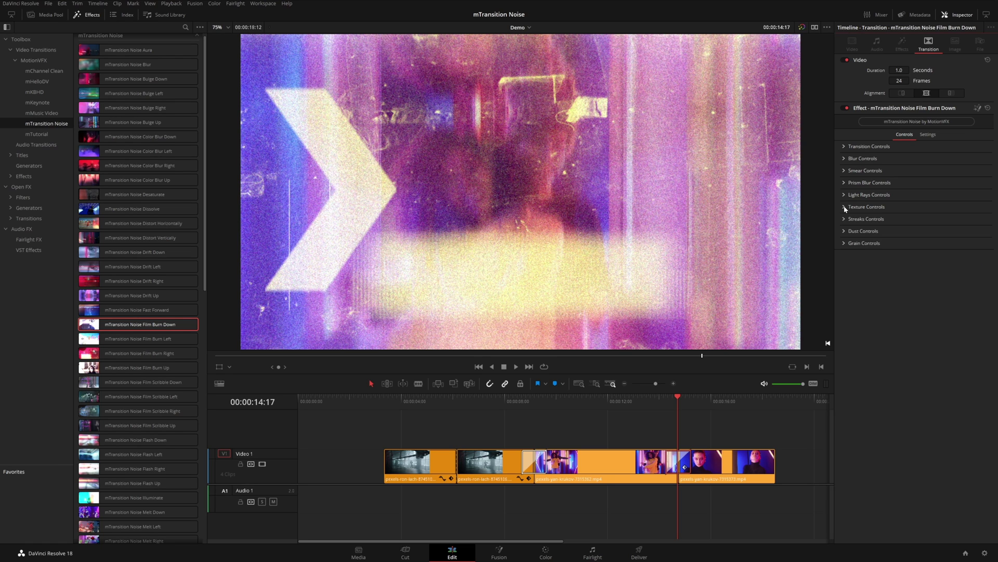
Preview the Film Burn Down transition without grain, then re-enable Grain (Power 8.0, Size 2.0, Softness 1.0)
{"action": "left_click", "coordinate": [844, 243]}
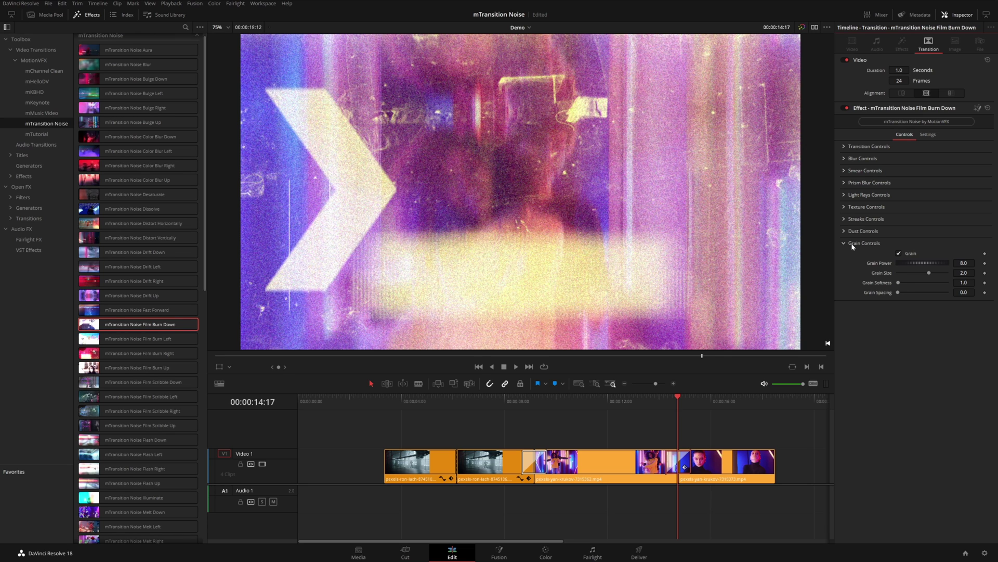
{"action": "left_click", "coordinate": [900, 254]}
{"action": "left_click", "coordinate": [664, 400]}
{"action": "key", "text": "space"}
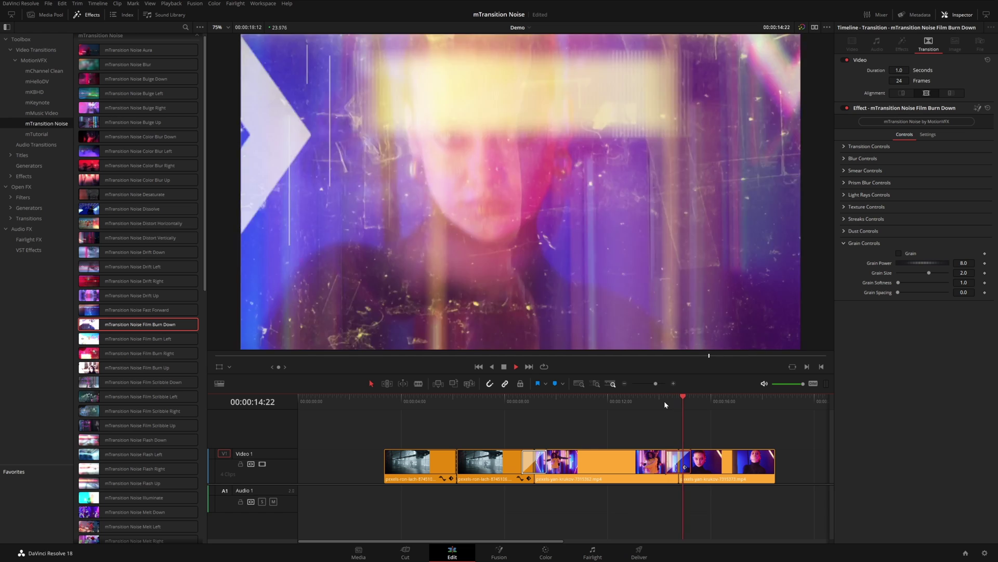
{"action": "left_click", "coordinate": [663, 401]}
{"action": "left_click", "coordinate": [664, 400]}
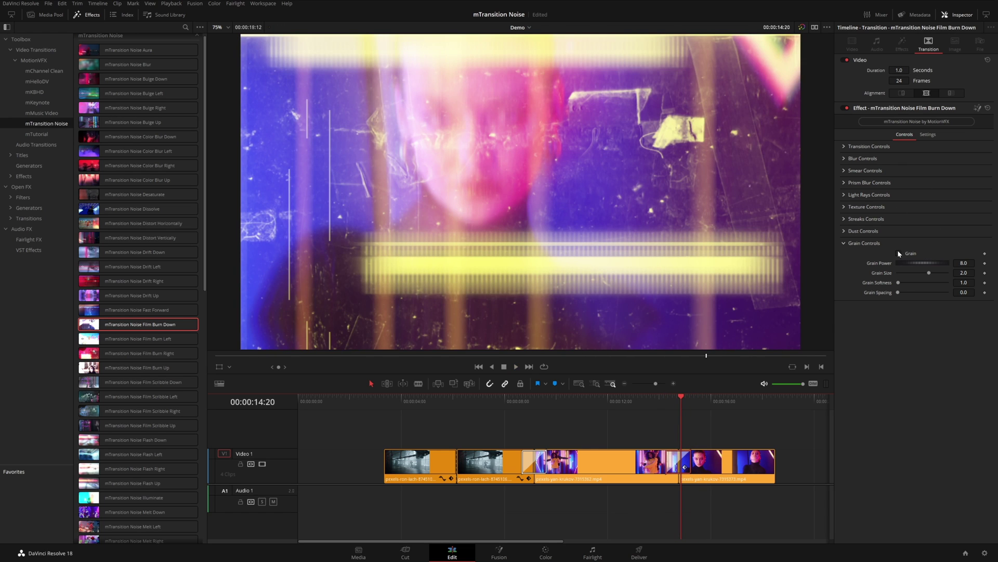
{"action": "left_click", "coordinate": [899, 254]}
{"action": "key", "text": "Left"}
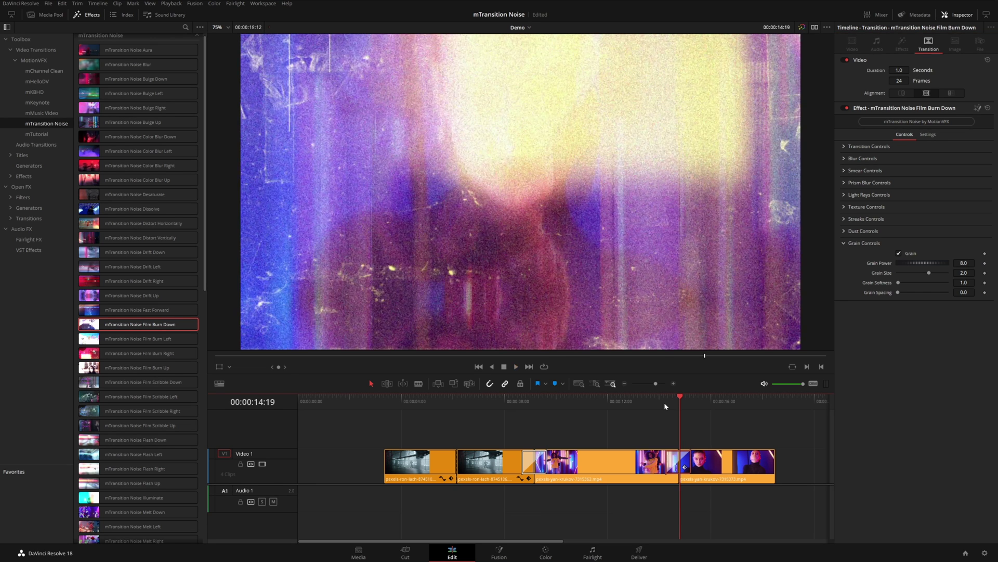
Place DS 11 Short Sub.mp3 on Audio 1 beneath the transition
{"action": "left_click", "coordinate": [52, 15]}
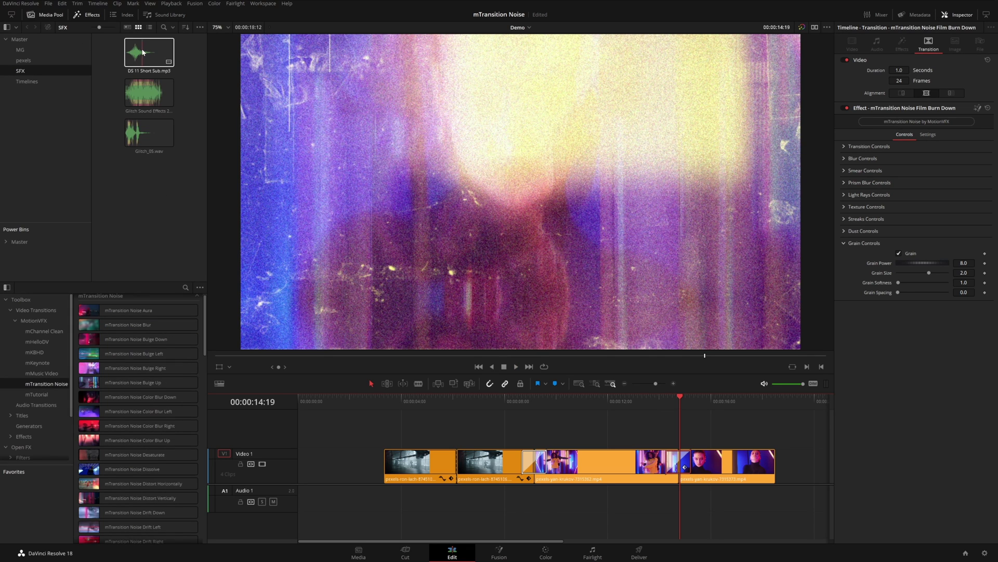
{"action": "left_click_drag", "start_coordinate": [149, 52], "coordinate": [667, 456]}
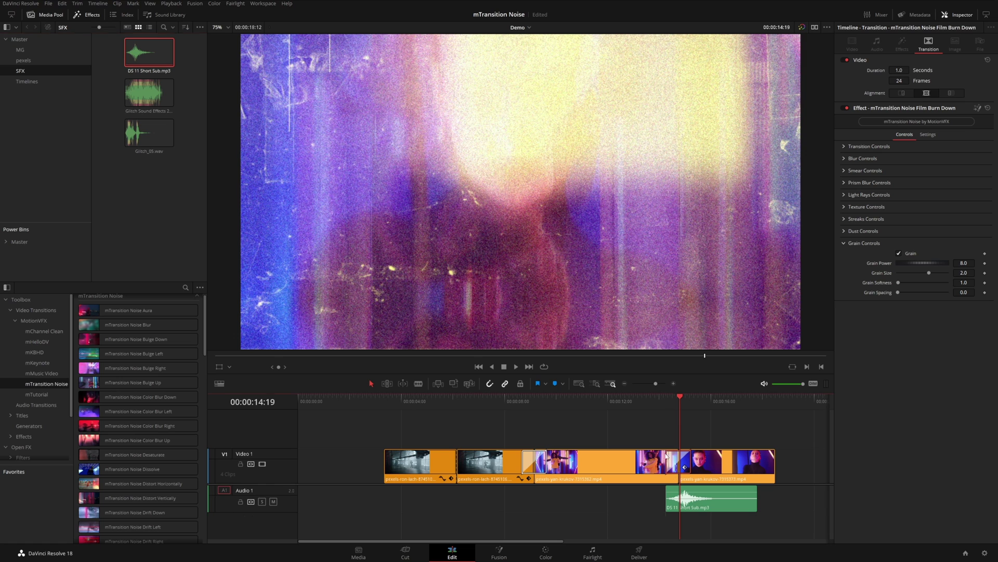
{"action": "left_click", "coordinate": [667, 400]}
Shift the DS 11 Short Sub sound 5 frames earlier and play back the transition
{"action": "key", "text": "ctrl+equal"}
{"action": "key", "text": "ctrl+equal"}
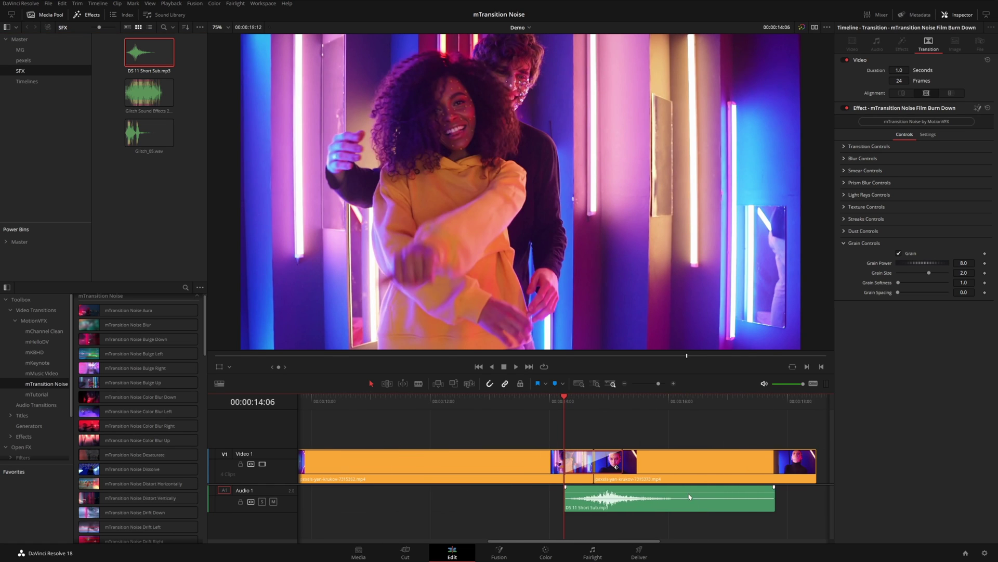
{"action": "key", "text": "ctrl+equal"}
{"action": "left_click_drag", "start_coordinate": [653, 497], "coordinate": [636, 498]}
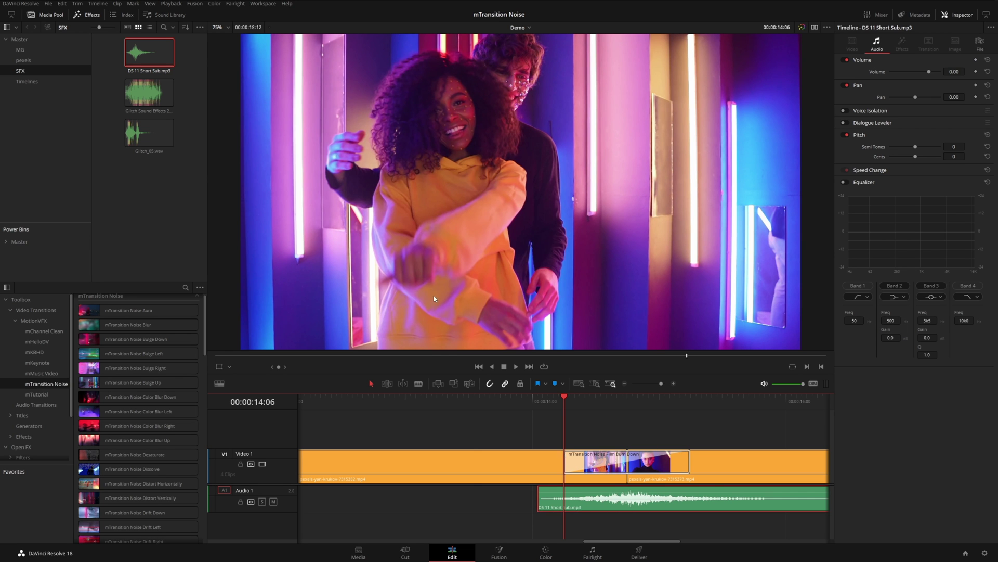
{"action": "left_click", "coordinate": [473, 401]}
{"action": "key", "text": "space"}
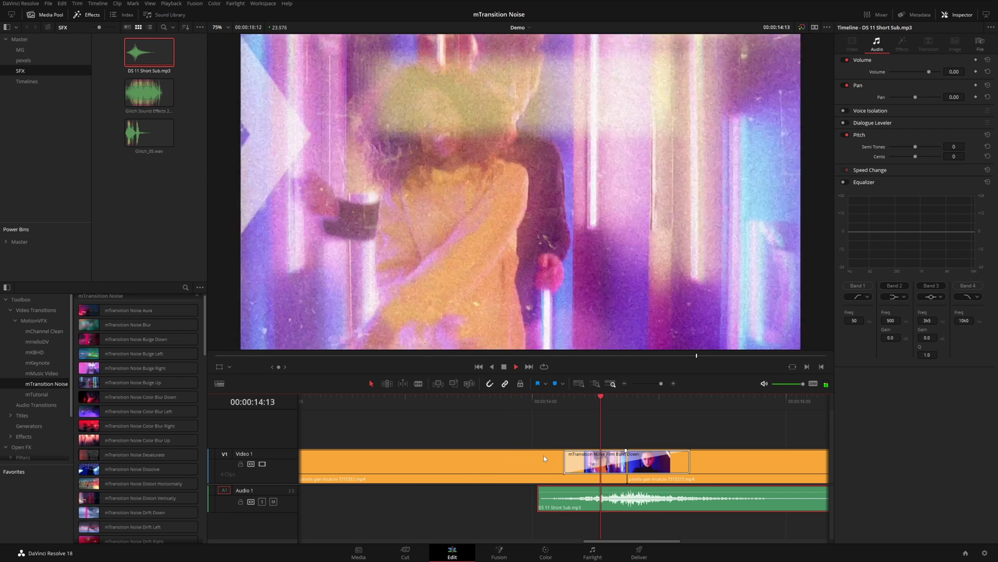
{"action": "key", "text": "space"}
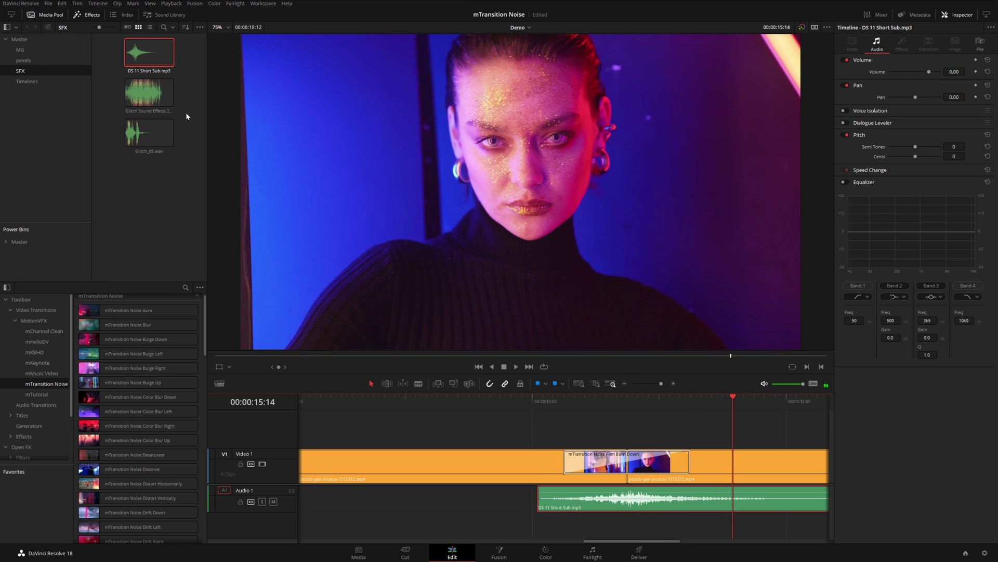
Add Glitch Sound Effects 2.wav on Audio 2, lower its volume, shorten its end, and preview
{"action": "left_click_drag", "start_coordinate": [149, 93], "coordinate": [599, 533]}
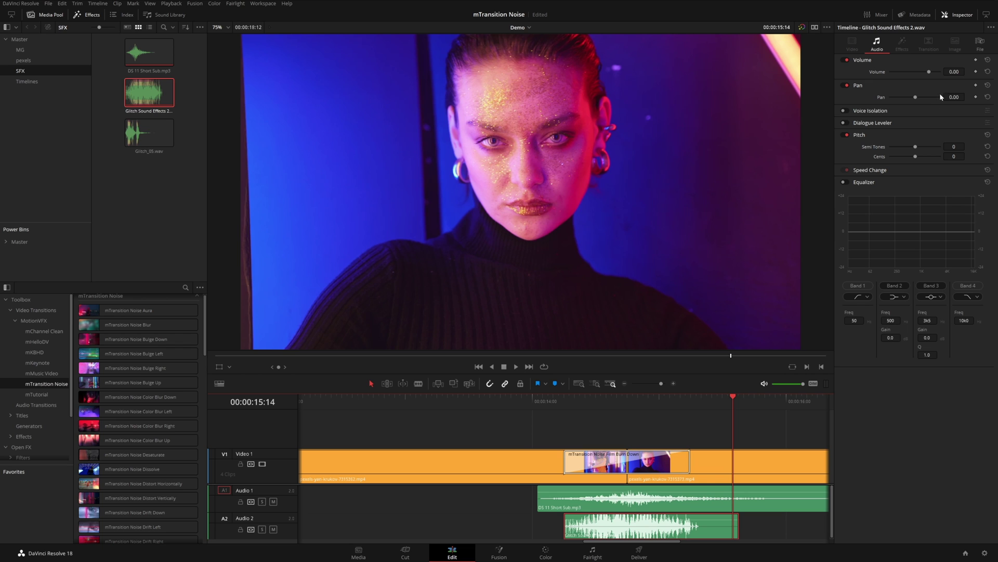
{"action": "left_click_drag", "start_coordinate": [954, 72], "coordinate": [947, 72]}
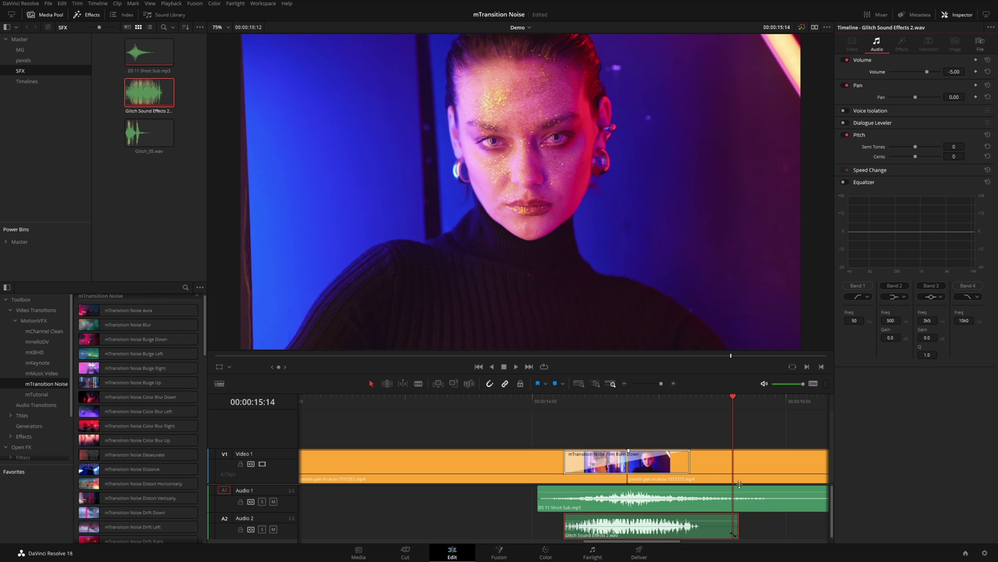
{"action": "left_click_drag", "start_coordinate": [738, 524], "coordinate": [686, 533]}
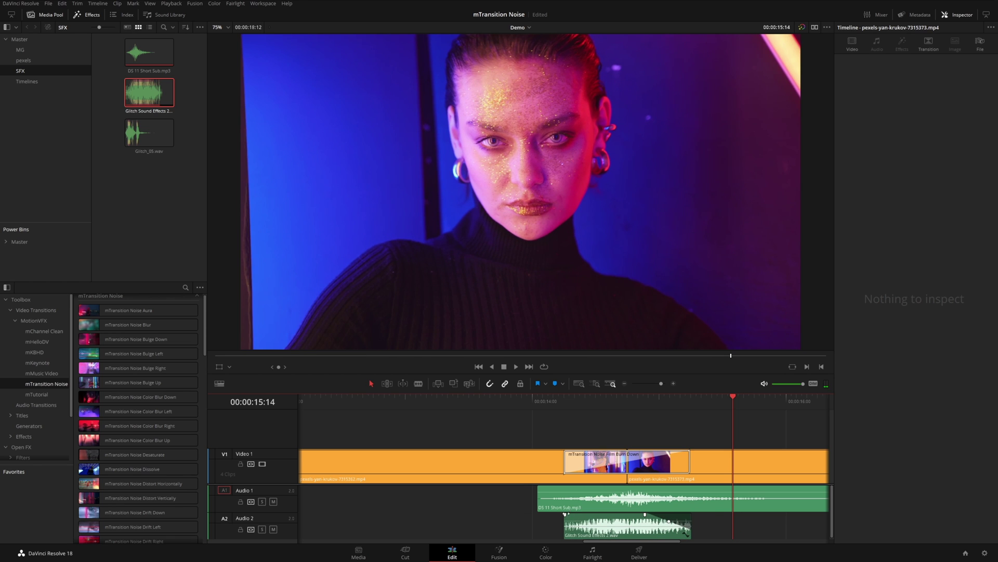
{"action": "left_click", "coordinate": [441, 407]}
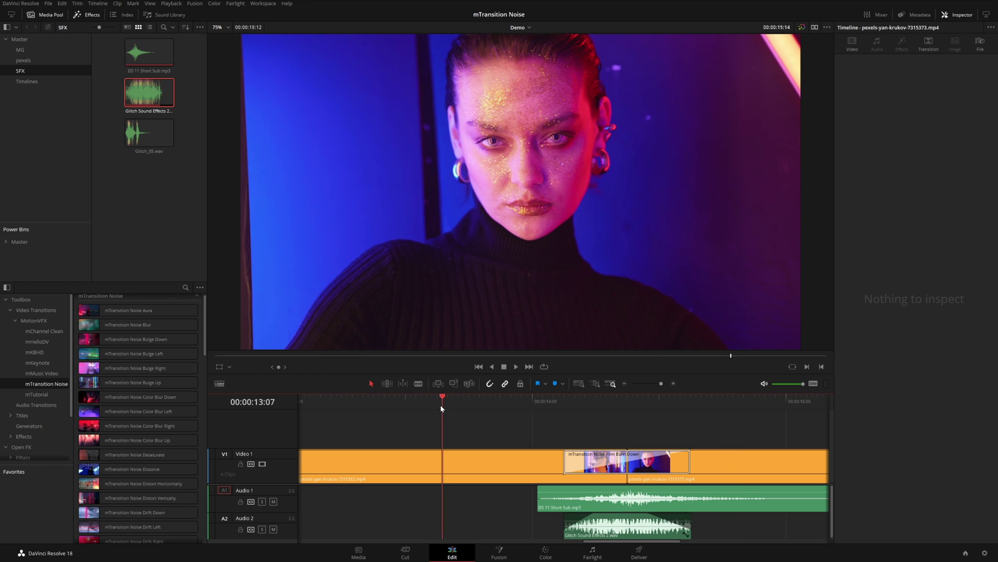
{"action": "key", "text": "space"}
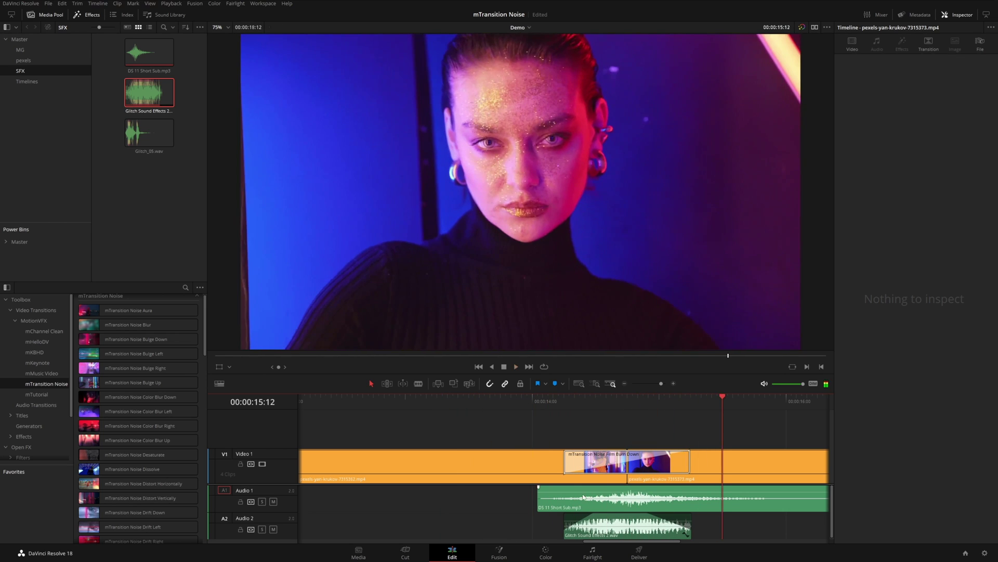
{"action": "key", "text": "space"}
Turn the glitch clip down to -13.40 and replay the transition
{"action": "left_click", "coordinate": [597, 529]}
{"action": "left_click_drag", "start_coordinate": [961, 72], "coordinate": [957, 72]}
{"action": "left_click", "coordinate": [416, 398]}
{"action": "key", "text": "space"}
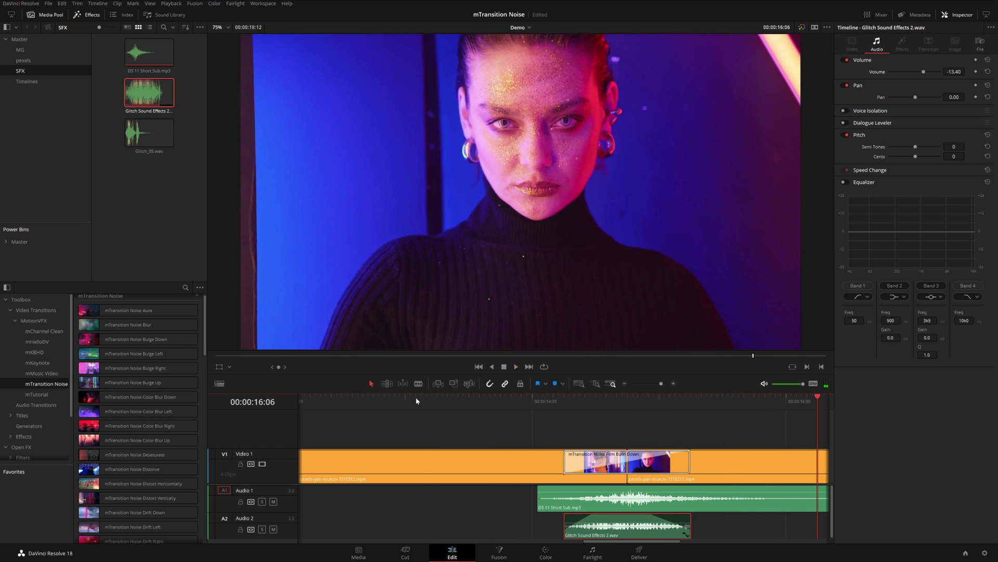
{"action": "left_click", "coordinate": [416, 397]}
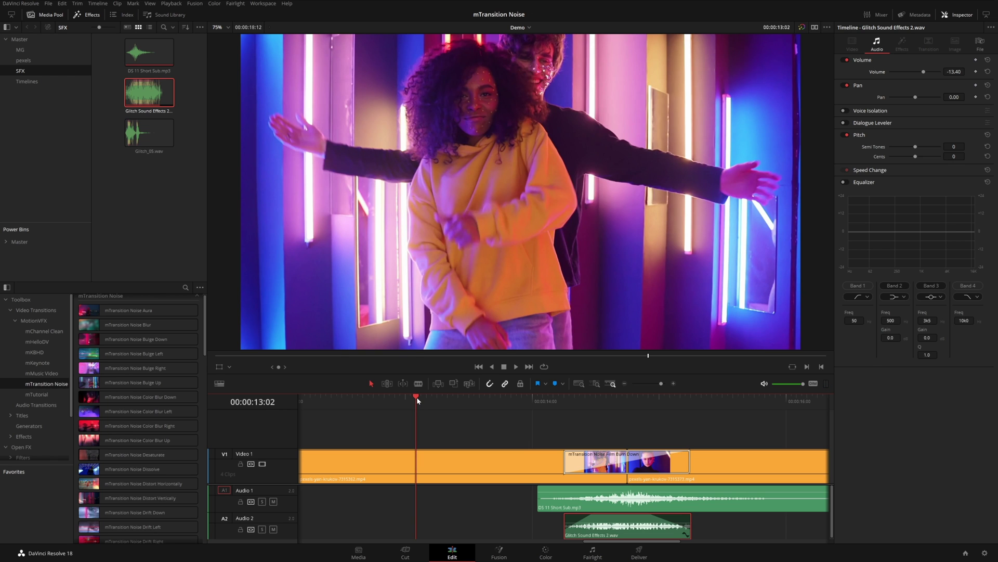